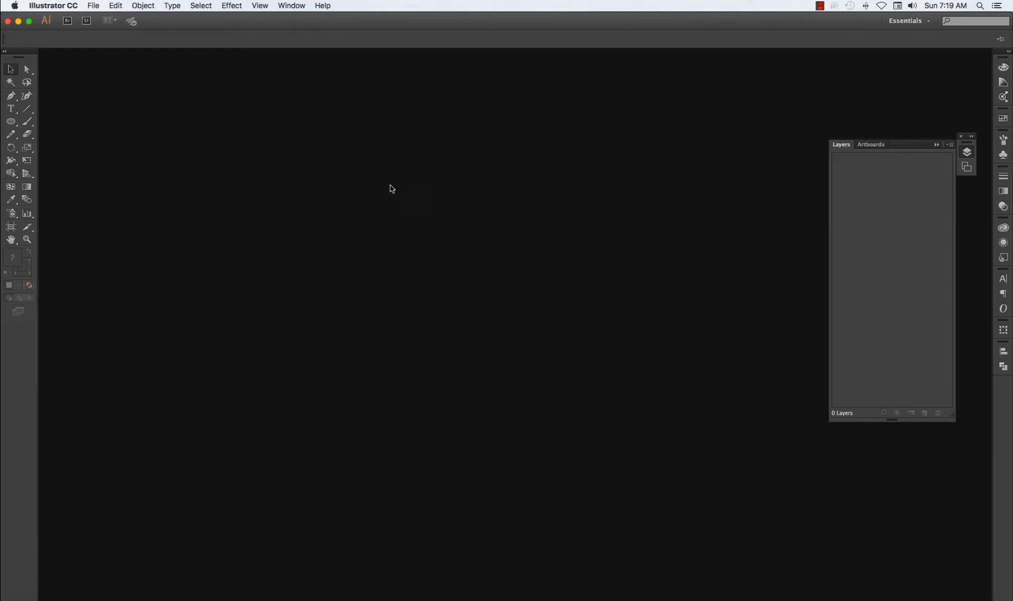
Create a new A3 portrait document, 297 by 420 mm, with one artboard and millimetre units
{"action": "left_click", "coordinate": [93, 5]}
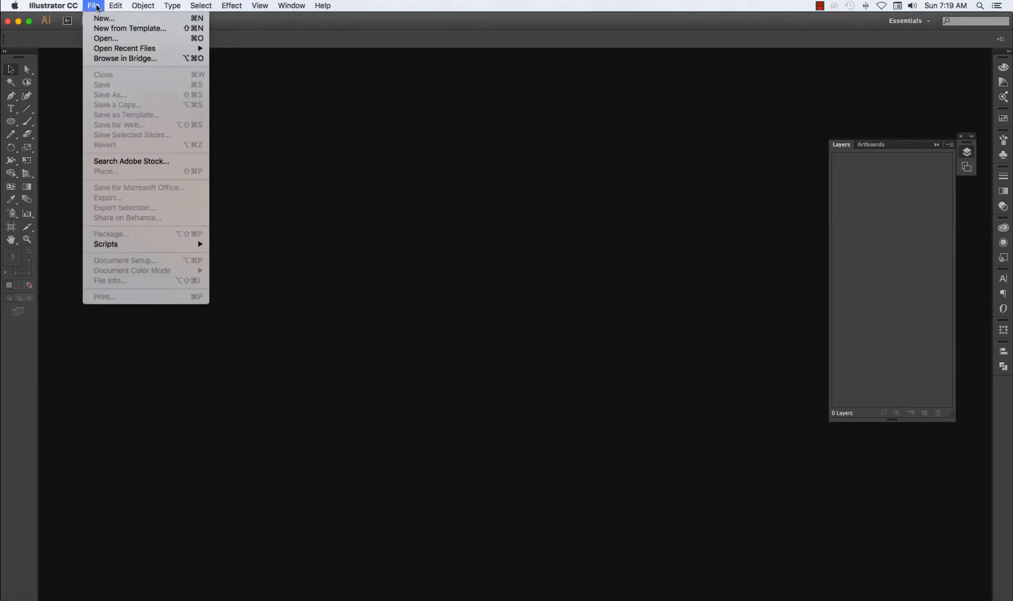
{"action": "left_click", "coordinate": [98, 20]}
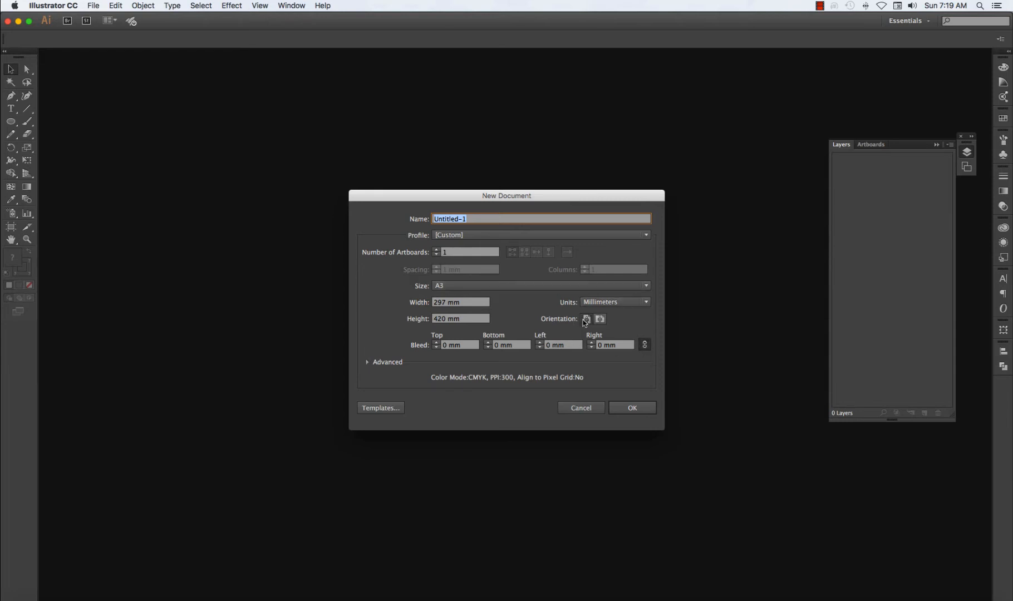
{"action": "left_click", "coordinate": [624, 409]}
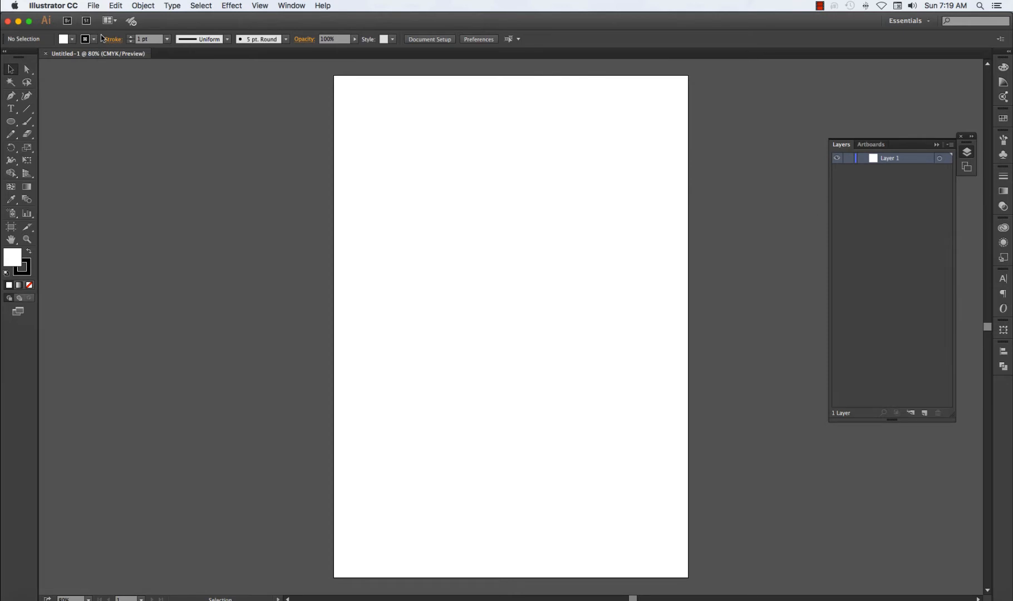
Place the building image crop.psd as a linked file with its corner at the artboard's upper-left corner
{"action": "left_click", "coordinate": [94, 7]}
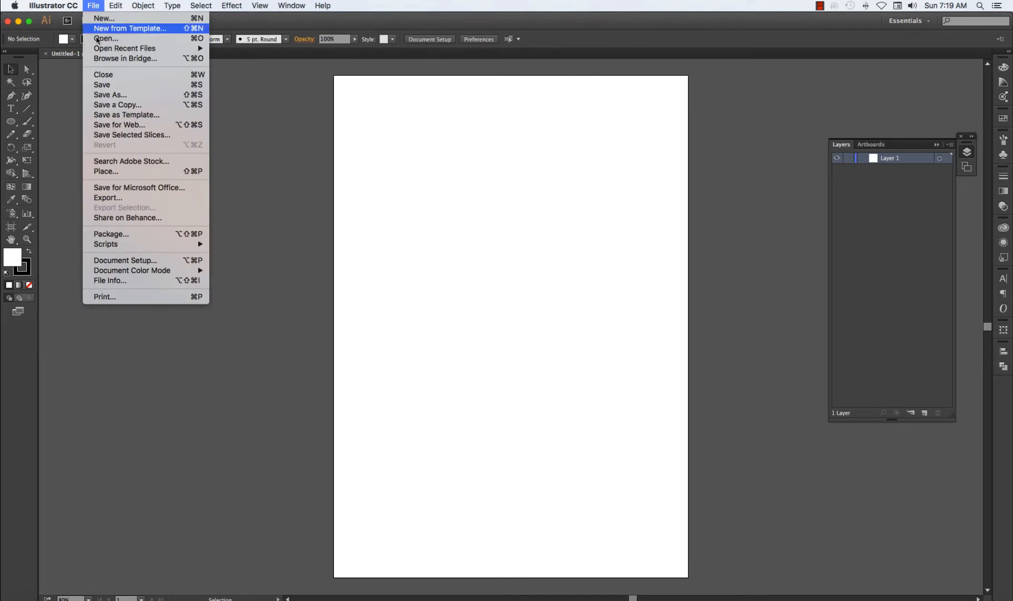
{"action": "left_click", "coordinate": [105, 172]}
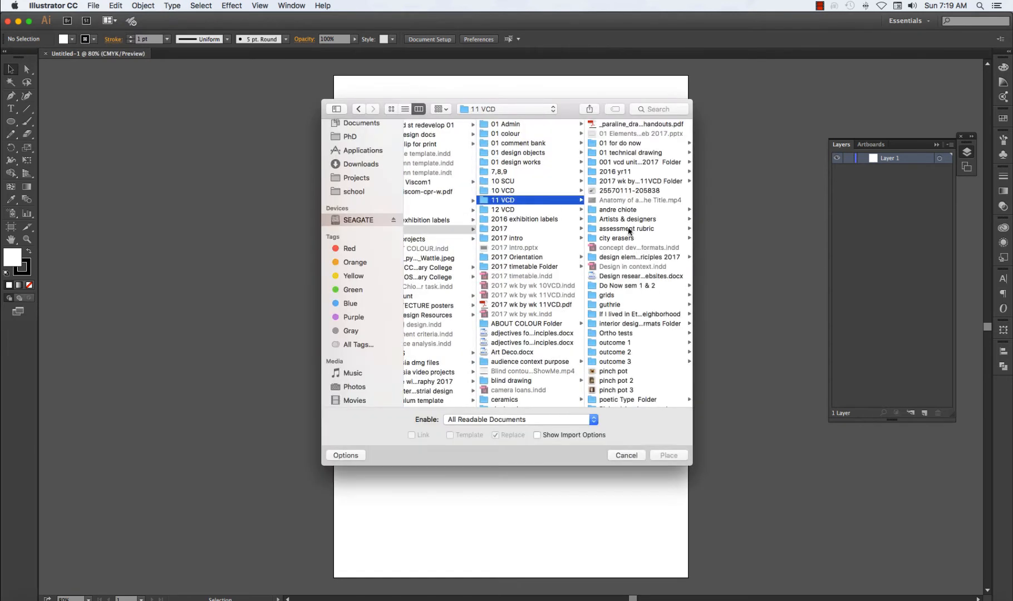
{"action": "left_click", "coordinate": [594, 192]}
{"action": "left_click", "coordinate": [601, 257]}
{"action": "double_click", "coordinate": [494, 173]}
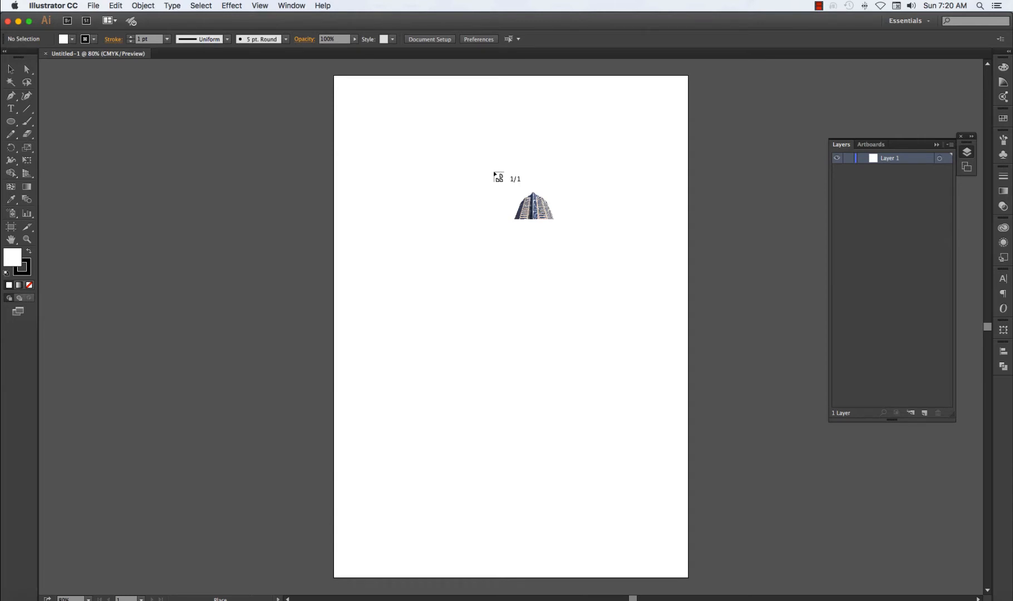
{"action": "left_click", "coordinate": [334, 77]}
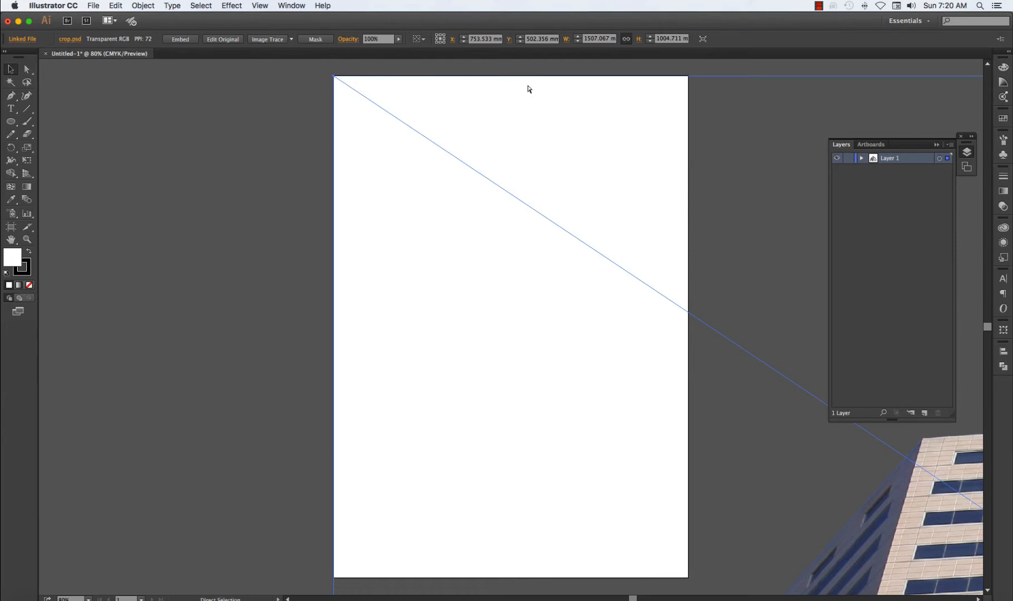
Scale the placed building image down proportionally to about 459 by 306 mm, keeping its upper-left corner fixed
{"action": "key", "text": "super+minus"}
{"action": "key", "text": "super+minus"}
{"action": "key", "text": "super+minus"}
{"action": "key", "text": "super+minus"}
{"action": "key", "text": "super+minus"}
{"action": "key", "text": "super+minus"}
{"action": "key", "text": "super+minus"}
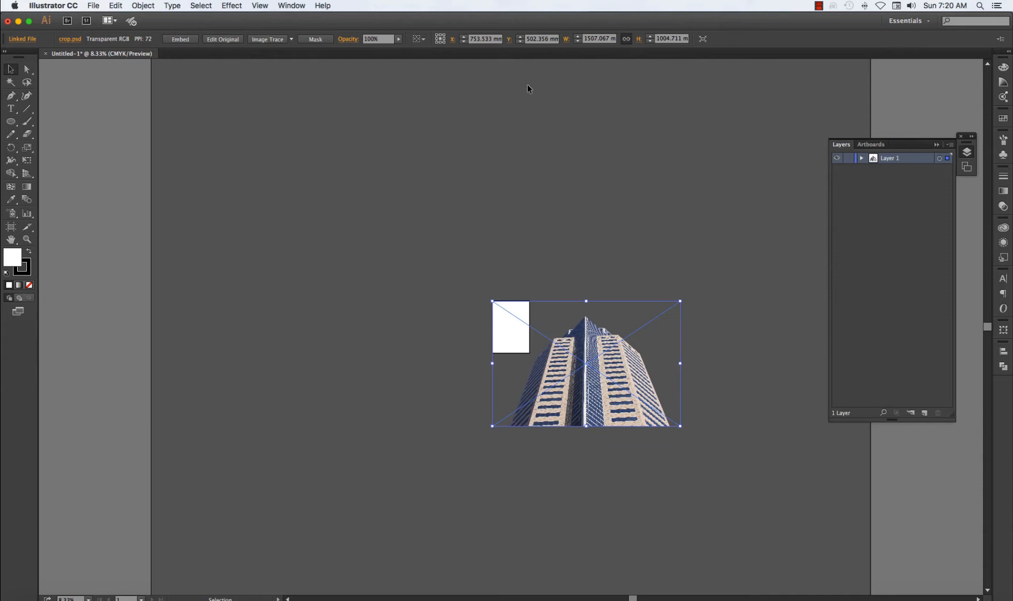
{"action": "key", "text": "a"}
{"action": "key", "text": "v"}
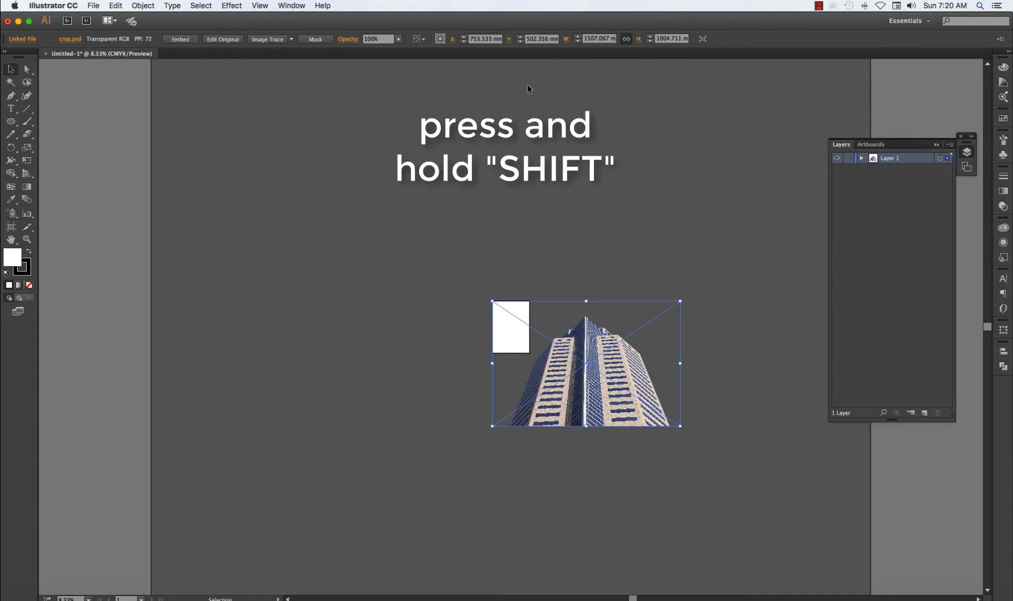
{"action": "key", "text": "shift"}
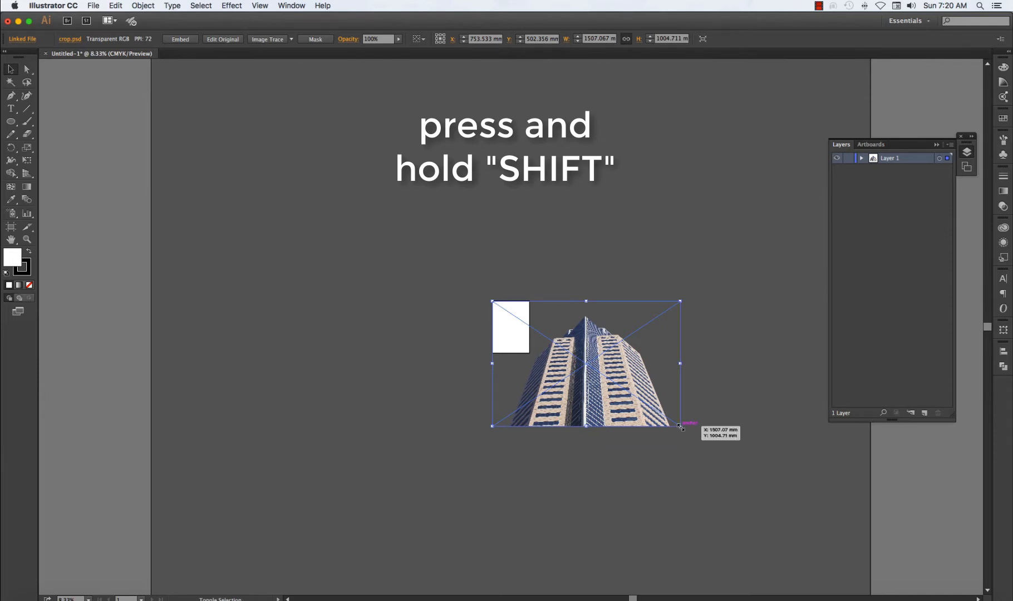
{"action": "left_click_drag", "start_coordinate": [681, 427], "coordinate": [572, 338]}
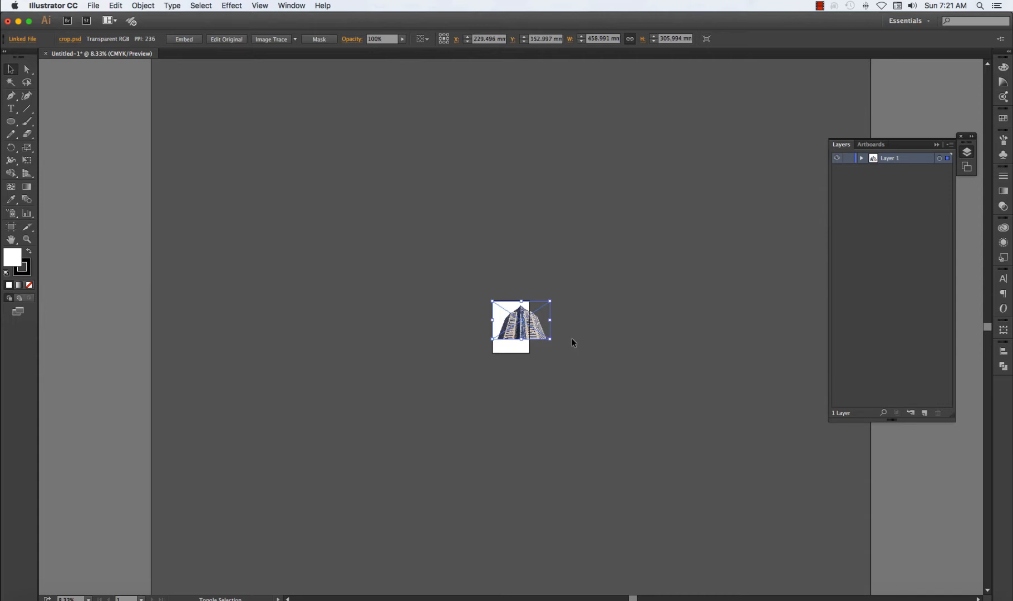
{"action": "key", "text": "a"}
{"action": "key", "text": "super+0"}
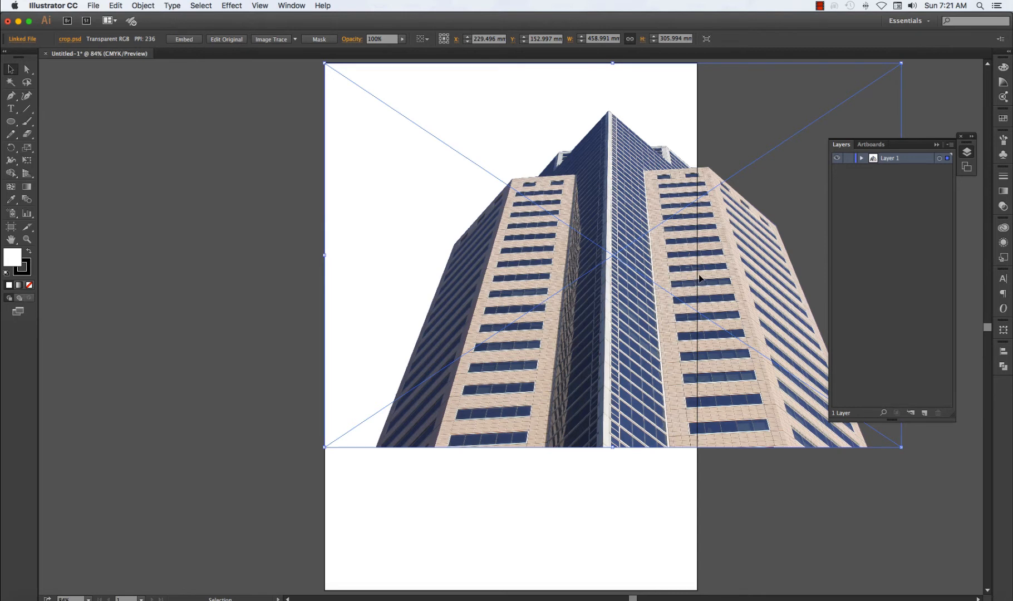
Reduce the building image's width to 300 mm with its width and height proportions constrained
{"action": "left_click", "coordinate": [1003, 332]}
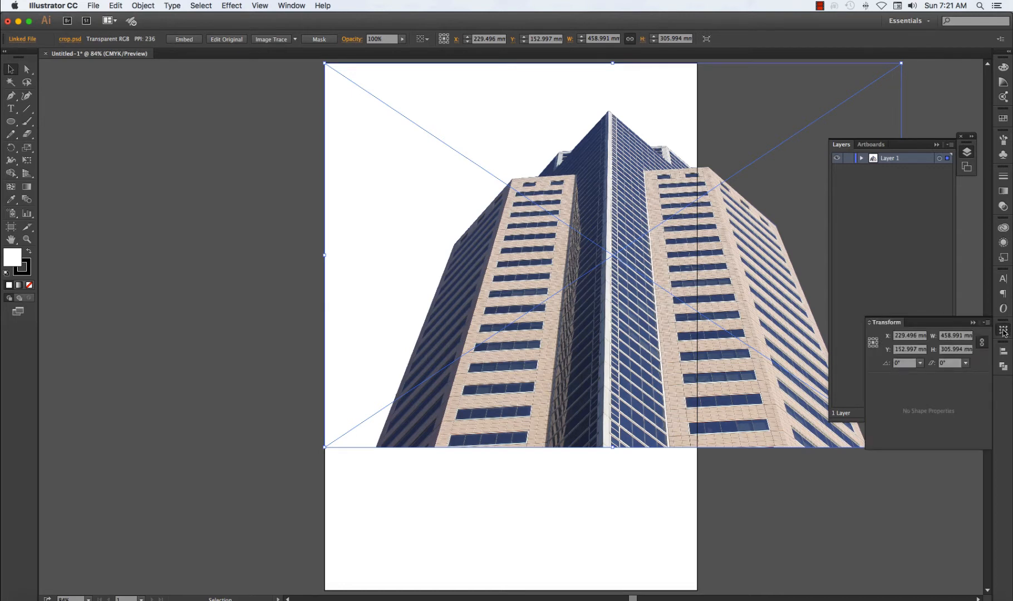
{"action": "left_click", "coordinate": [948, 338]}
{"action": "type", "text": "456"}
{"action": "key", "text": "Return"}
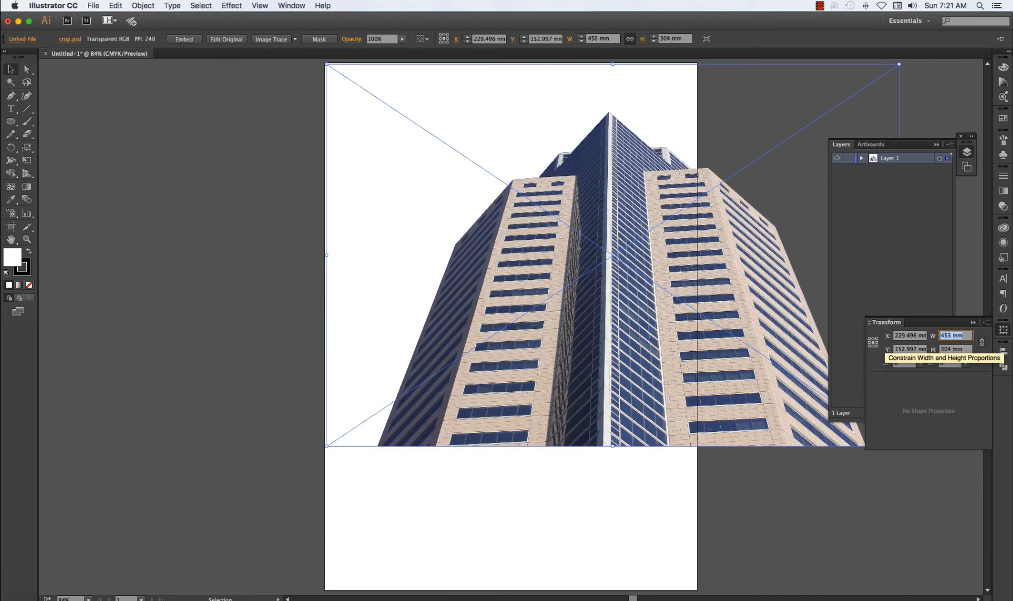
{"action": "key", "text": "Down"}
{"action": "key", "text": "shift+Down"}
{"action": "key", "text": "shift+Down"}
{"action": "key", "text": "shift+Down"}
{"action": "key", "text": "shift+Down"}
{"action": "key", "text": "shift+Down"}
{"action": "key", "text": "shift+Down"}
{"action": "key", "text": "shift+Down"}
{"action": "key", "text": "shift+Down"}
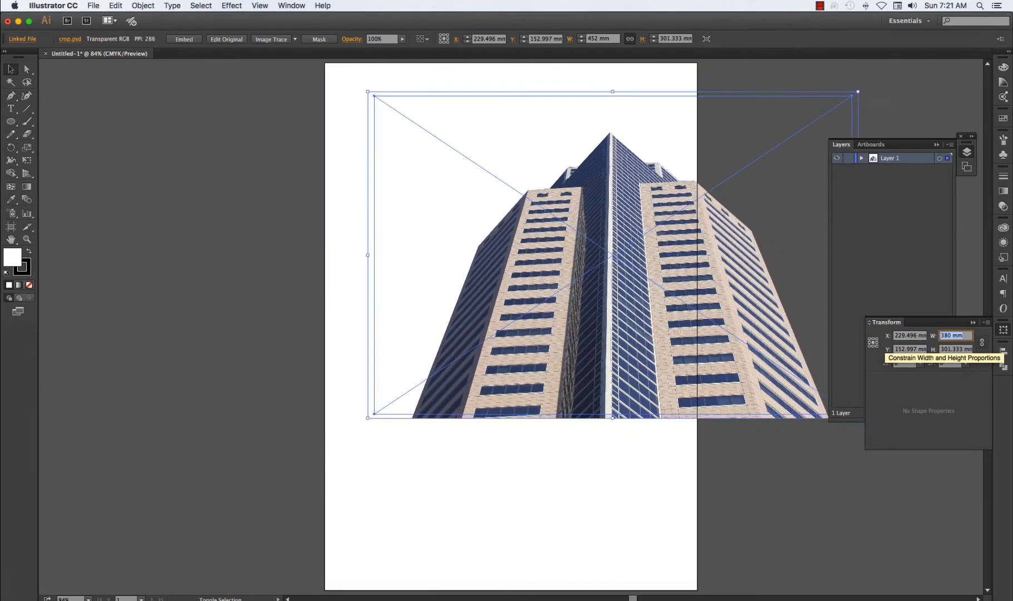
{"action": "key", "text": "shift+Down"}
{"action": "key", "text": "shift+Down"}
{"action": "key", "text": "shift+Down"}
{"action": "key", "text": "shift+Down"}
{"action": "key", "text": "shift+Down"}
{"action": "key", "text": "shift+Down"}
{"action": "key", "text": "shift+Down"}
{"action": "key", "text": "shift+Down"}
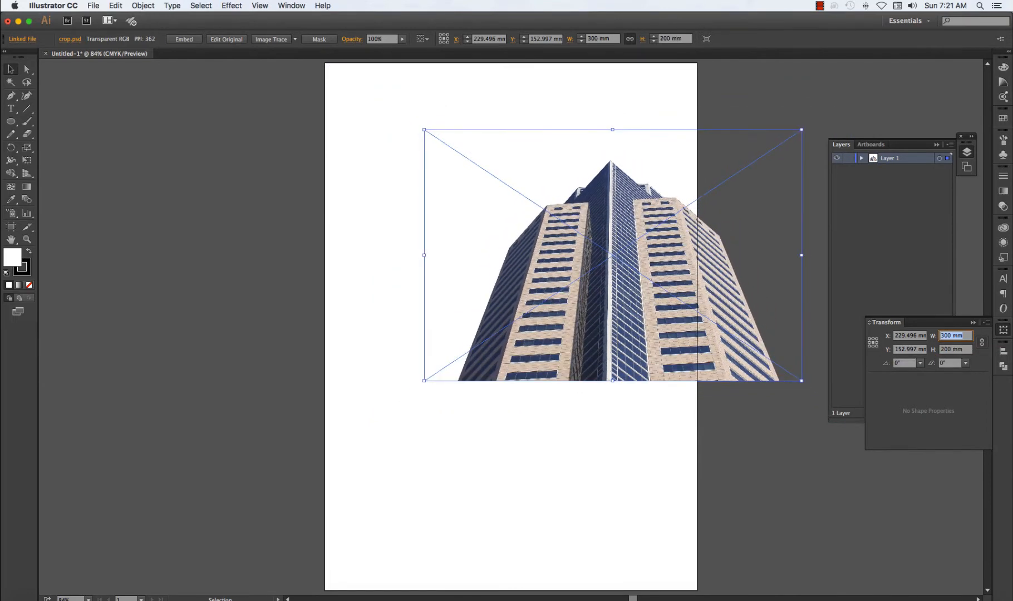
Move the building image to the artboard's lower edge and enlarge it proportionally until the building spans the artboard's full width
{"action": "left_click_drag", "start_coordinate": [665, 249], "coordinate": [556, 456]}
{"action": "left_click", "coordinate": [954, 337]}
{"action": "key", "text": "shift+Up"}
{"action": "key", "text": "shift+Up"}
{"action": "key", "text": "shift+Up"}
{"action": "key", "text": "shift+Up"}
{"action": "key", "text": "shift+Up"}
{"action": "left_click", "coordinate": [760, 391]}
{"action": "left_click", "coordinate": [860, 250]}
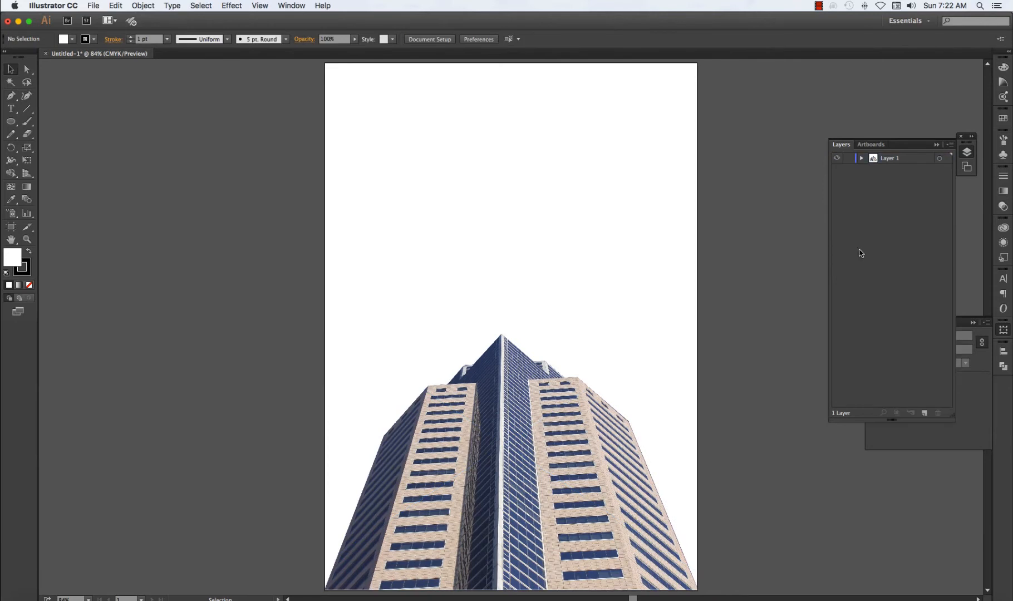
Duplicate Artboard 1 with its building image twice to make three artboards side by side
{"action": "key", "text": "a"}
{"action": "key", "text": "super+minus"}
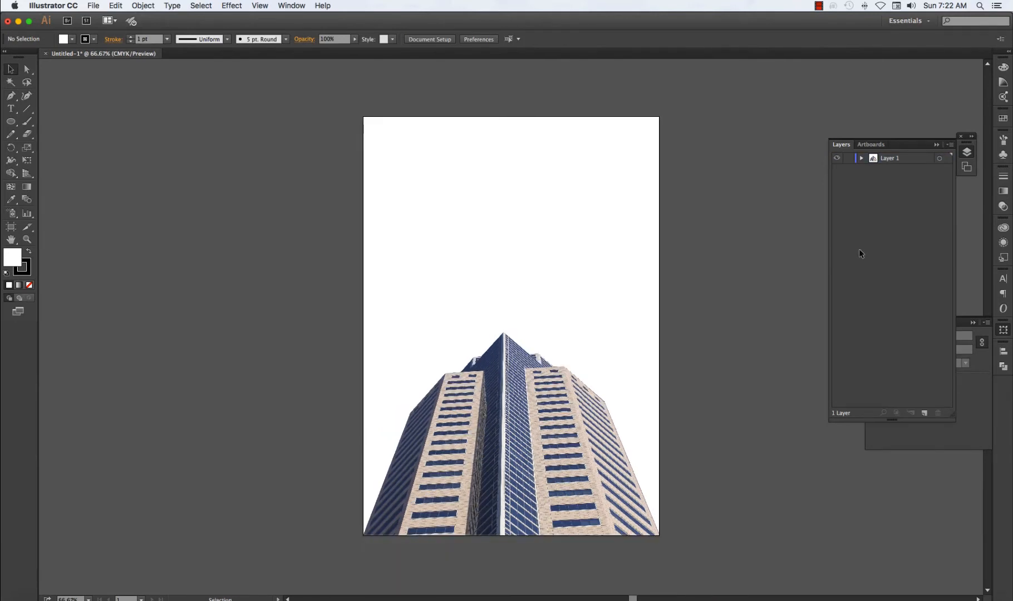
{"action": "scroll", "coordinate": [613, 273], "scroll_direction": "right", "scroll_amount": 5}
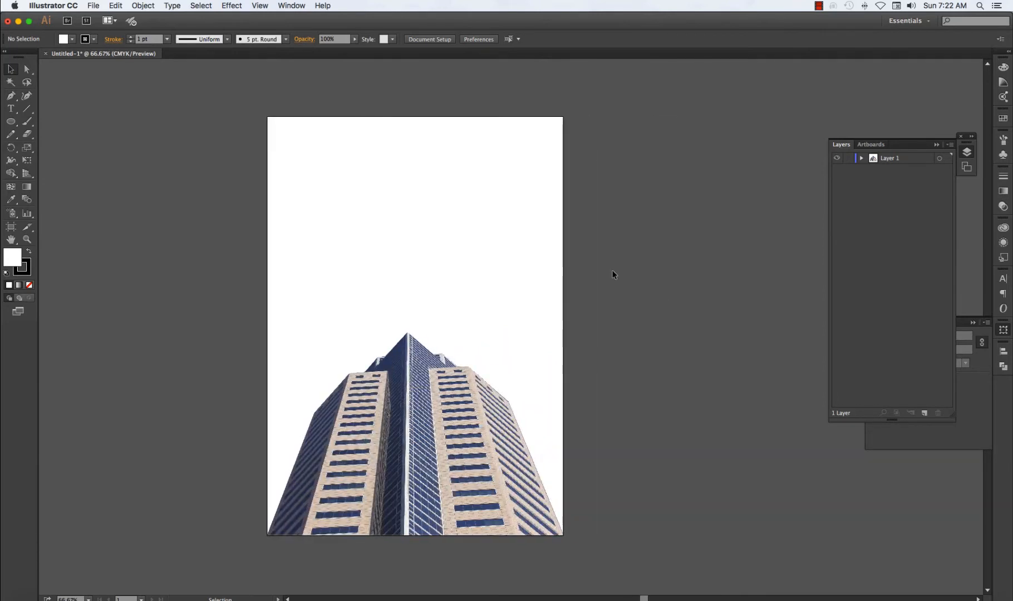
{"action": "left_click", "coordinate": [871, 146]}
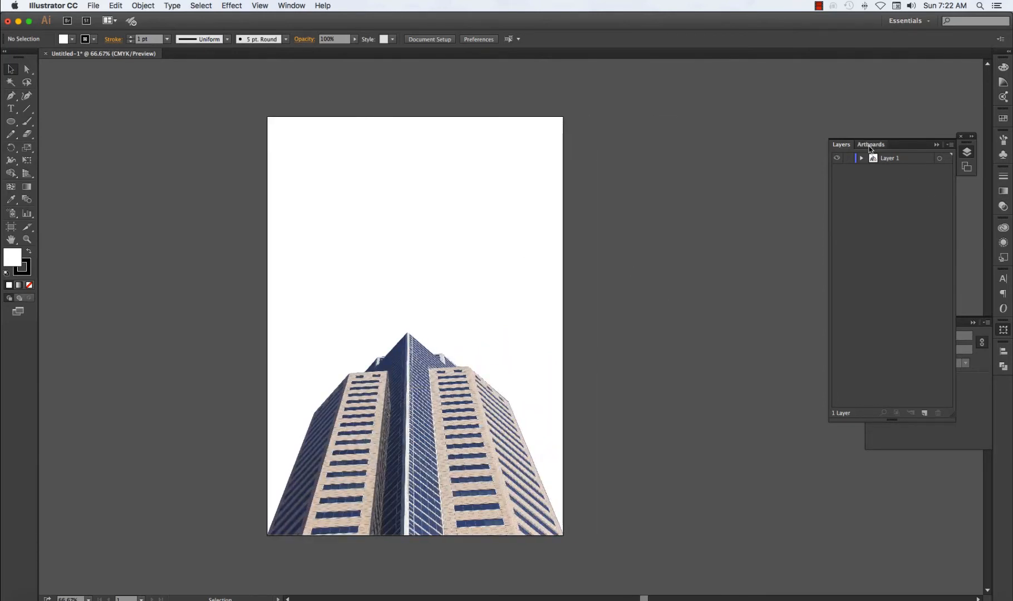
{"action": "left_click", "coordinate": [292, 7]}
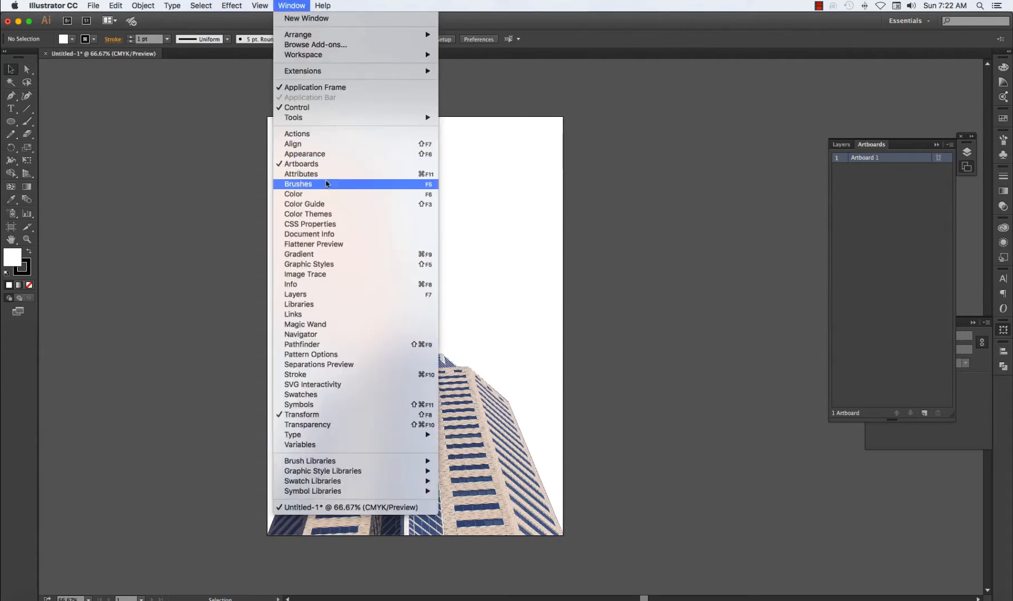
{"action": "left_click", "coordinate": [747, 157]}
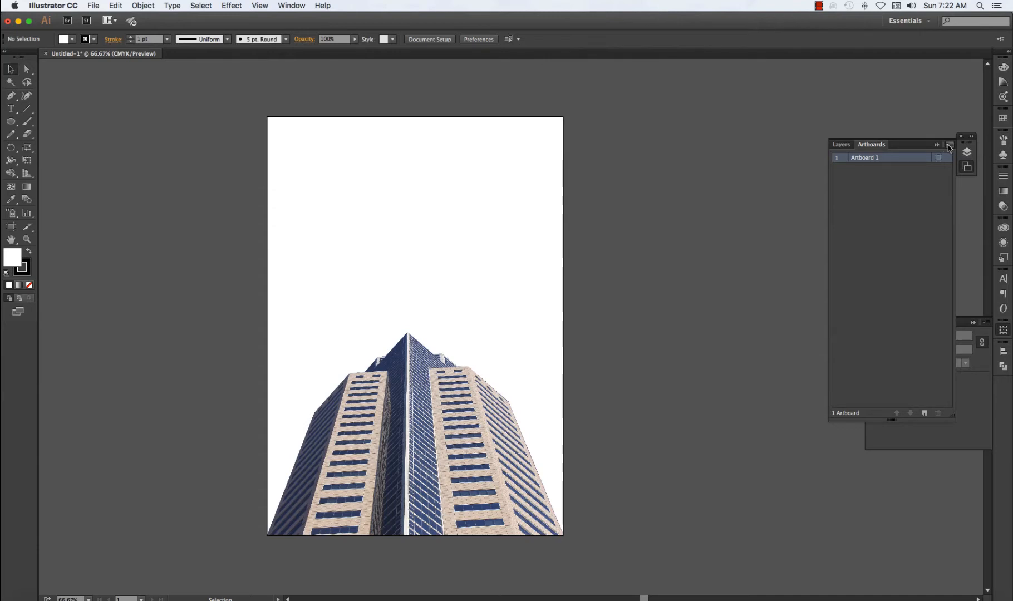
{"action": "left_click", "coordinate": [950, 145]}
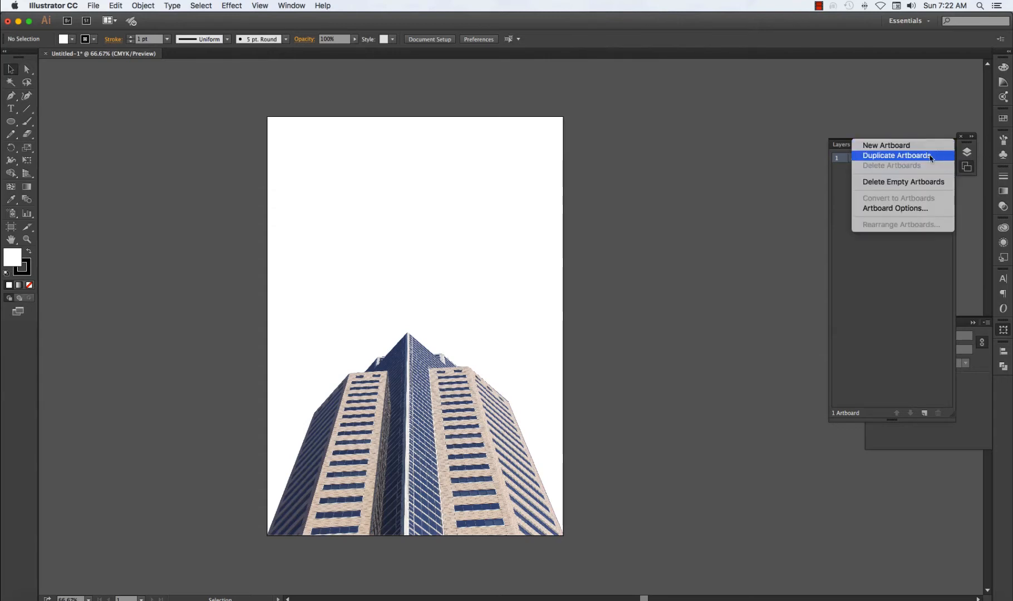
{"action": "left_click", "coordinate": [929, 156]}
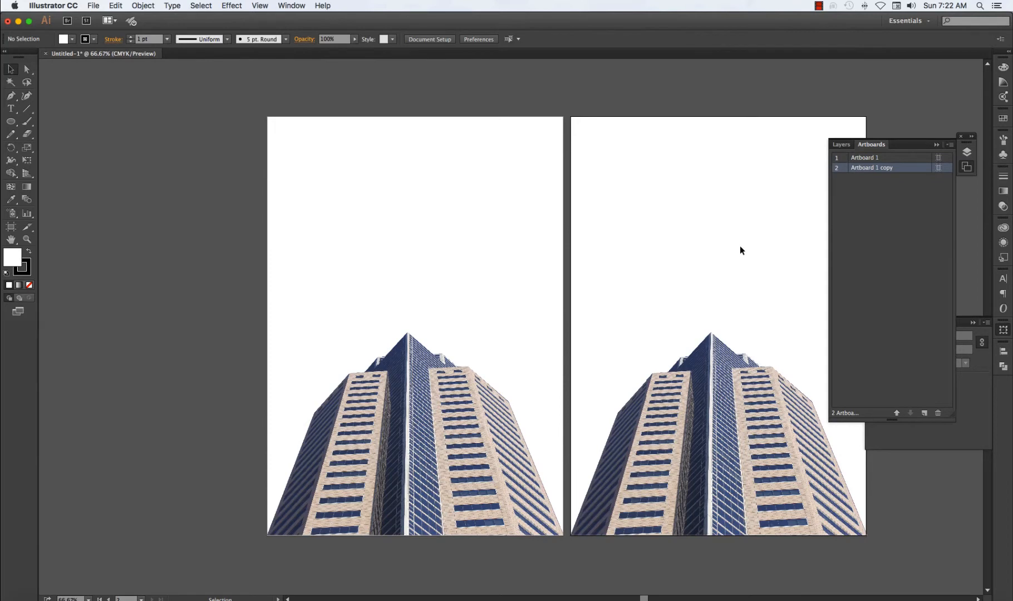
{"action": "left_click", "coordinate": [950, 146]}
{"action": "left_click", "coordinate": [937, 156]}
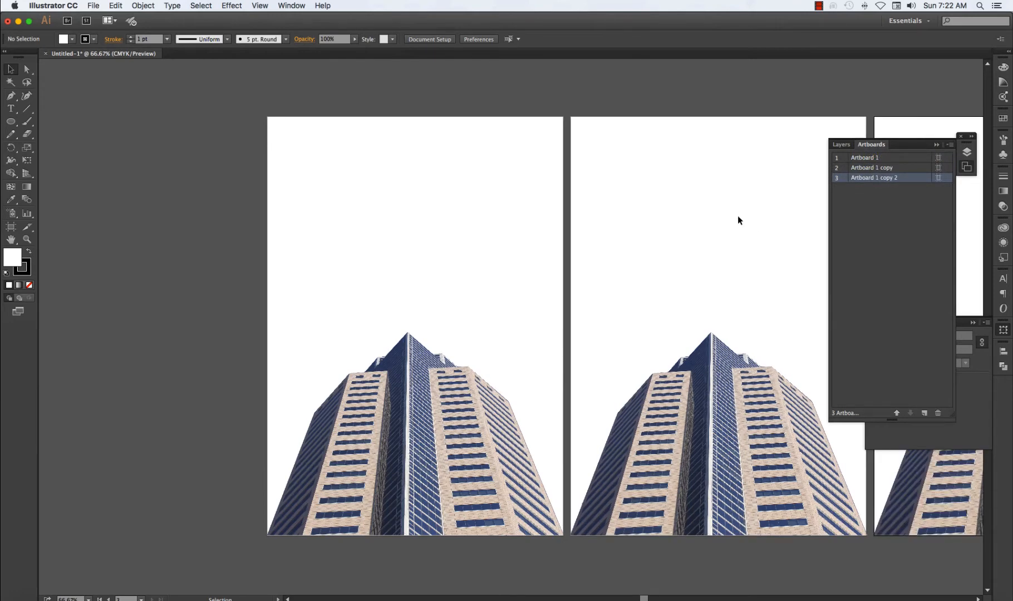
{"action": "left_click", "coordinate": [933, 146]}
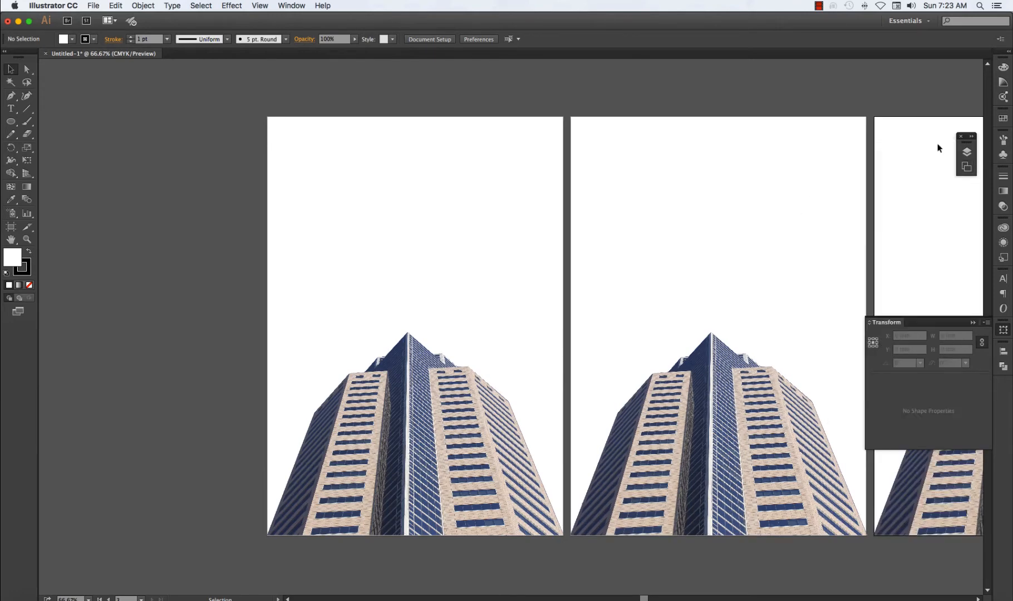
Add a new layer and move it beneath the layer that holds the building images
{"action": "left_click_drag", "start_coordinate": [721, 197], "coordinate": [653, 158]}
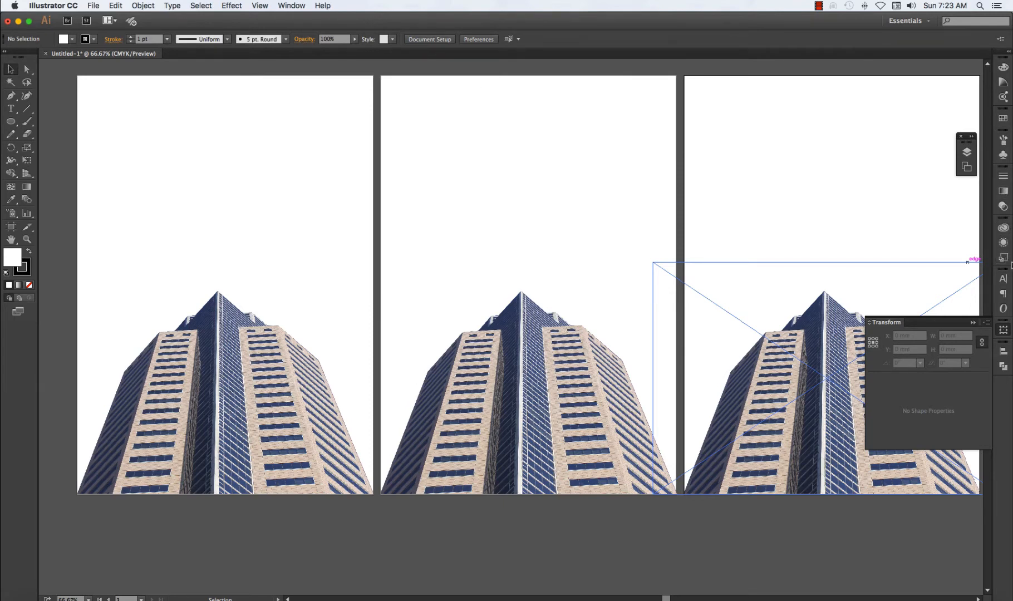
{"action": "left_click", "coordinate": [972, 322]}
{"action": "left_click", "coordinate": [967, 152]}
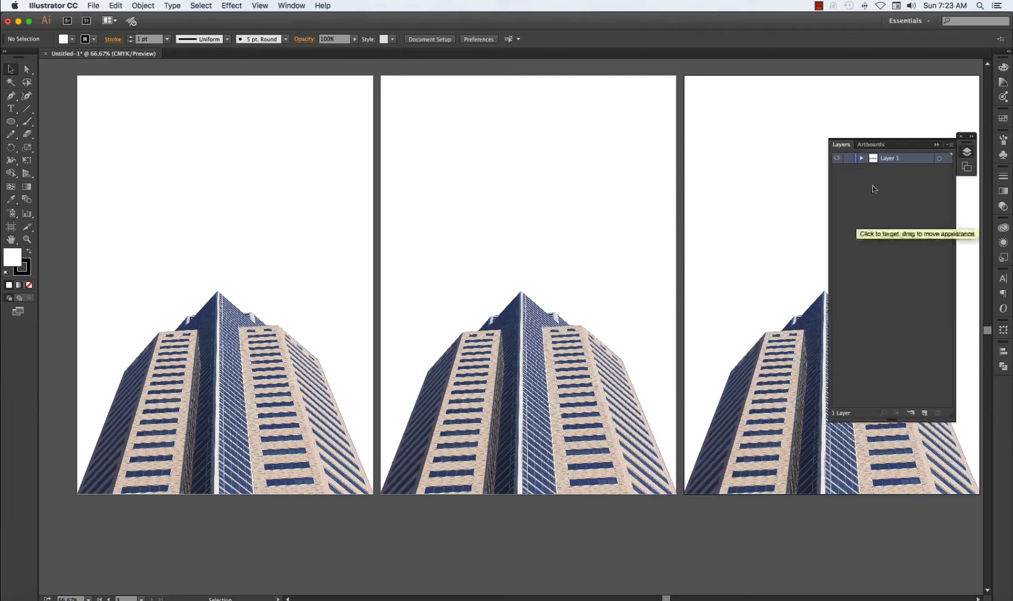
{"action": "left_click", "coordinate": [924, 414]}
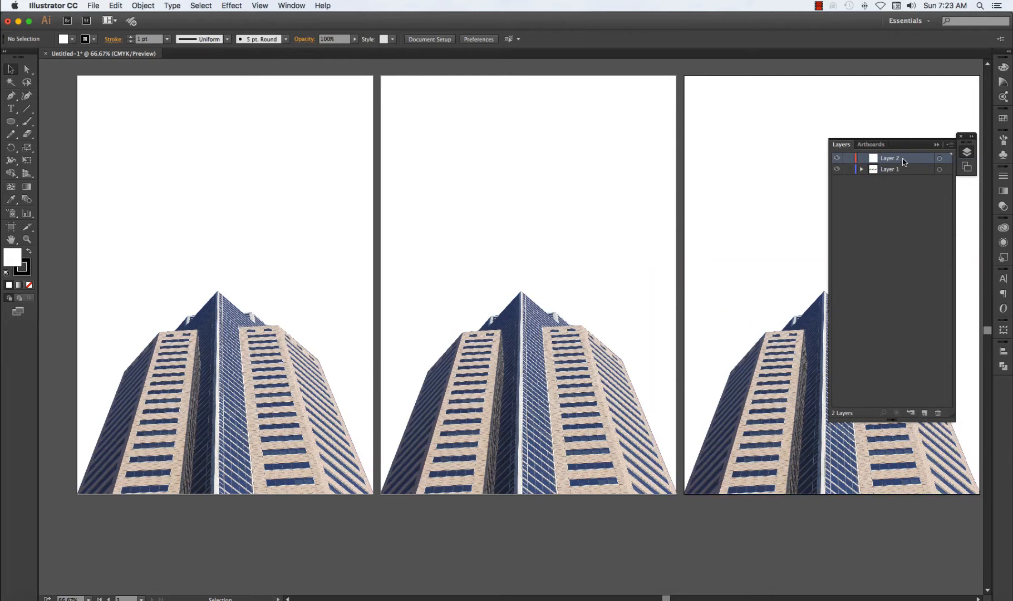
{"action": "left_click_drag", "start_coordinate": [903, 161], "coordinate": [905, 193]}
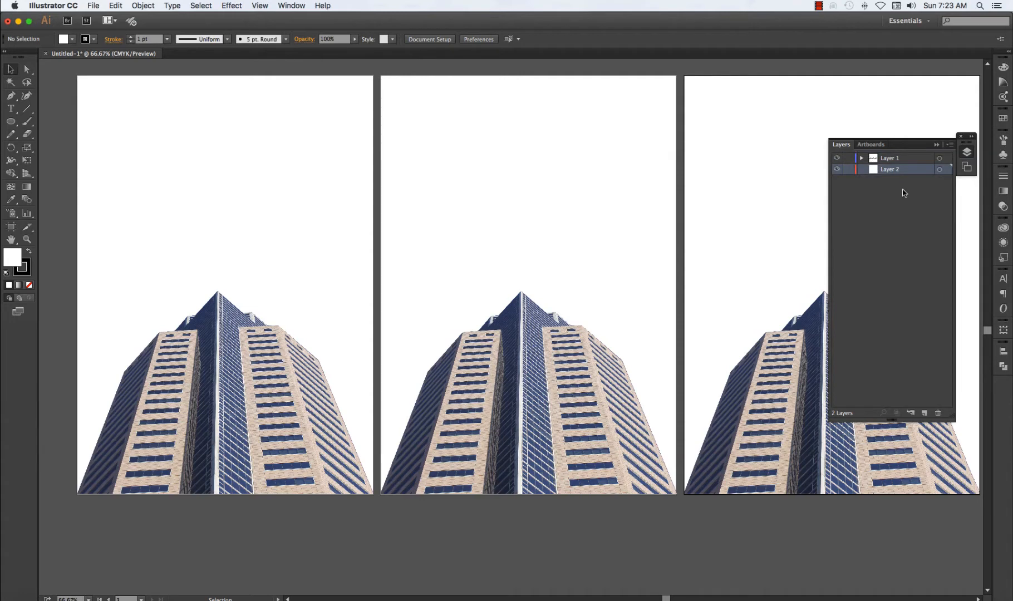
Lock Layer 1 and draw a rectangle of about 297 by 419 mm on Layer 2 covering the first artboard
{"action": "left_click", "coordinate": [849, 159]}
{"action": "left_click_drag", "start_coordinate": [12, 126], "coordinate": [59, 120]}
{"action": "left_click_drag", "start_coordinate": [78, 76], "coordinate": [373, 494]}
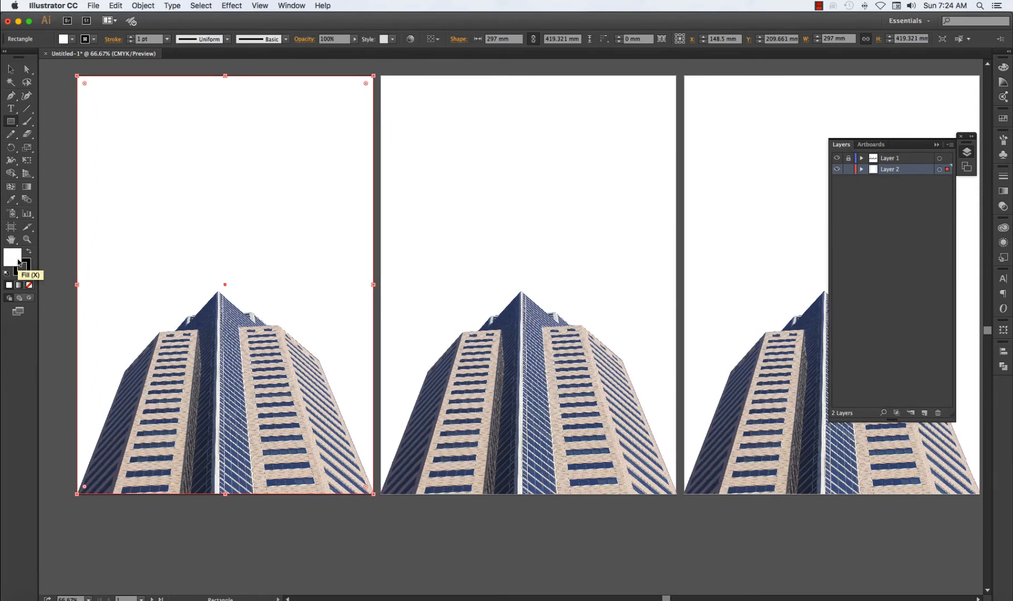
Remove the background rectangle's stroke and try blue and yellow swatches as its fill, settling on orange-red
{"action": "left_click", "coordinate": [29, 286]}
{"action": "left_click", "coordinate": [1003, 118]}
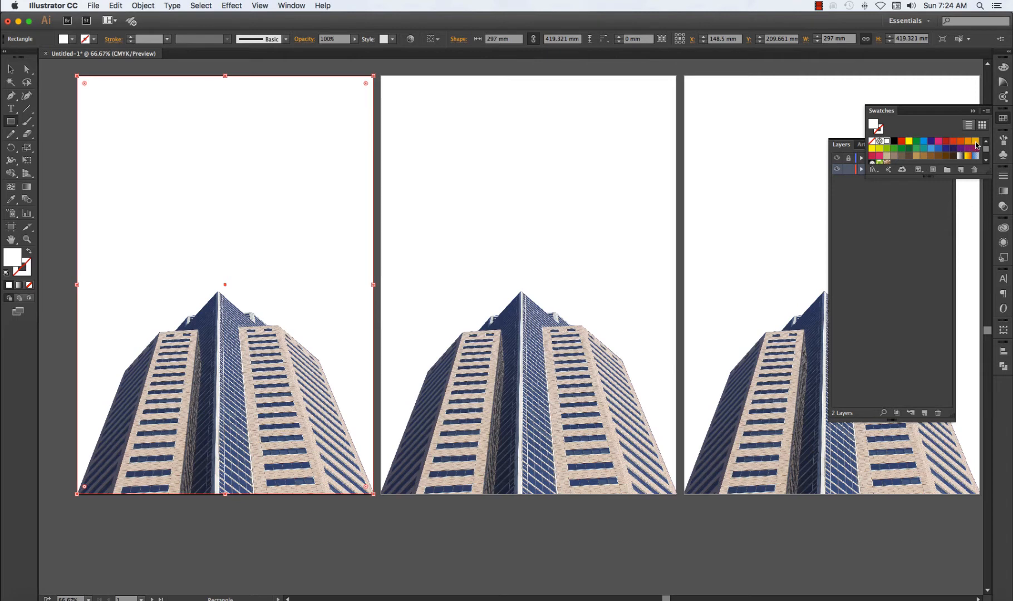
{"action": "left_click", "coordinate": [925, 142]}
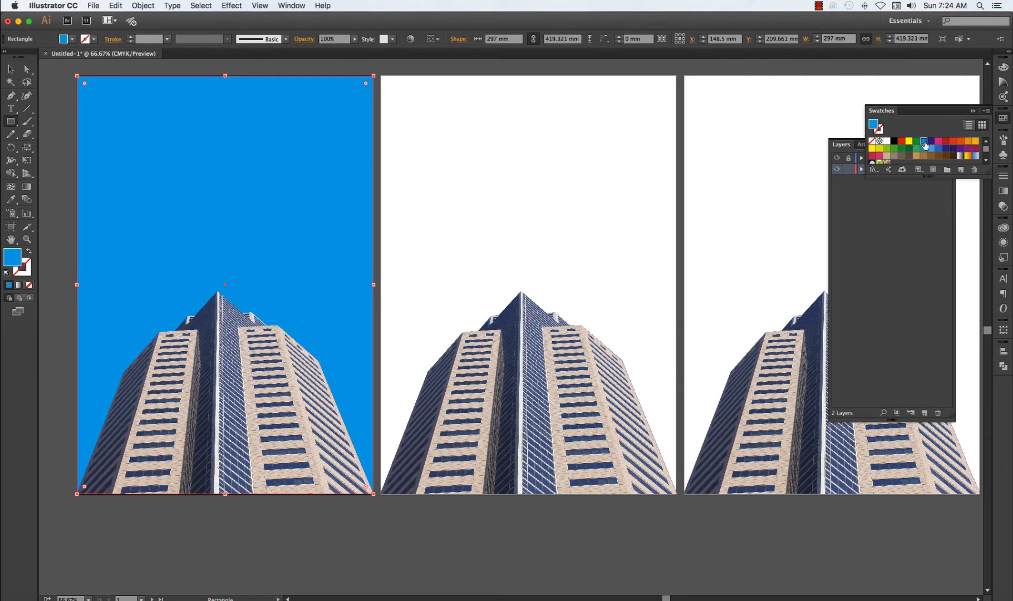
{"action": "left_click", "coordinate": [910, 141]}
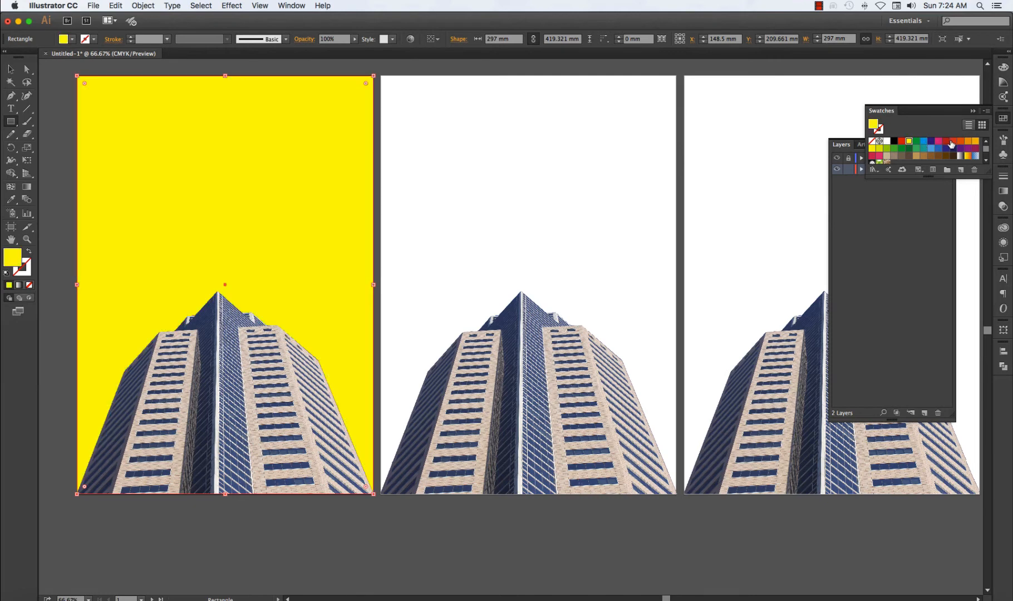
{"action": "left_click", "coordinate": [951, 142]}
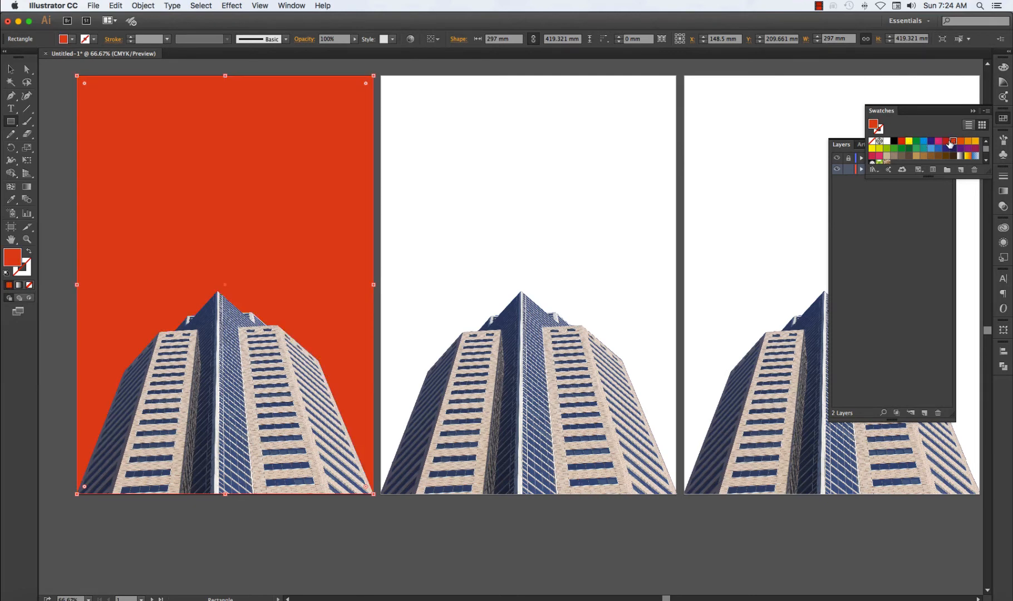
Fill the first artboard's background rectangle with the bright blue swatch and lighten it to a light blue Color Guide tint
{"action": "left_click", "coordinate": [924, 143]}
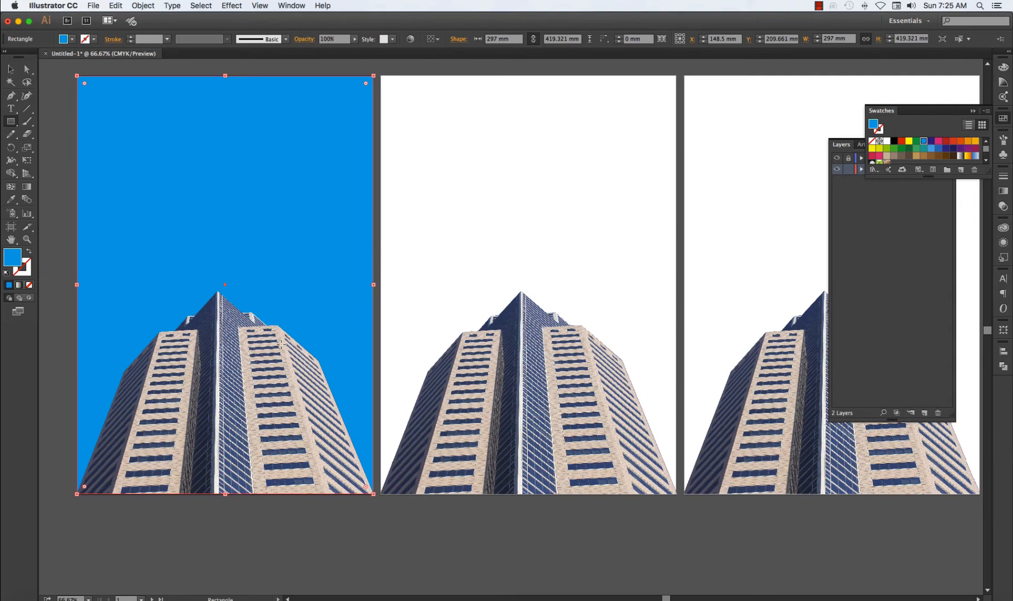
{"action": "key", "text": "v"}
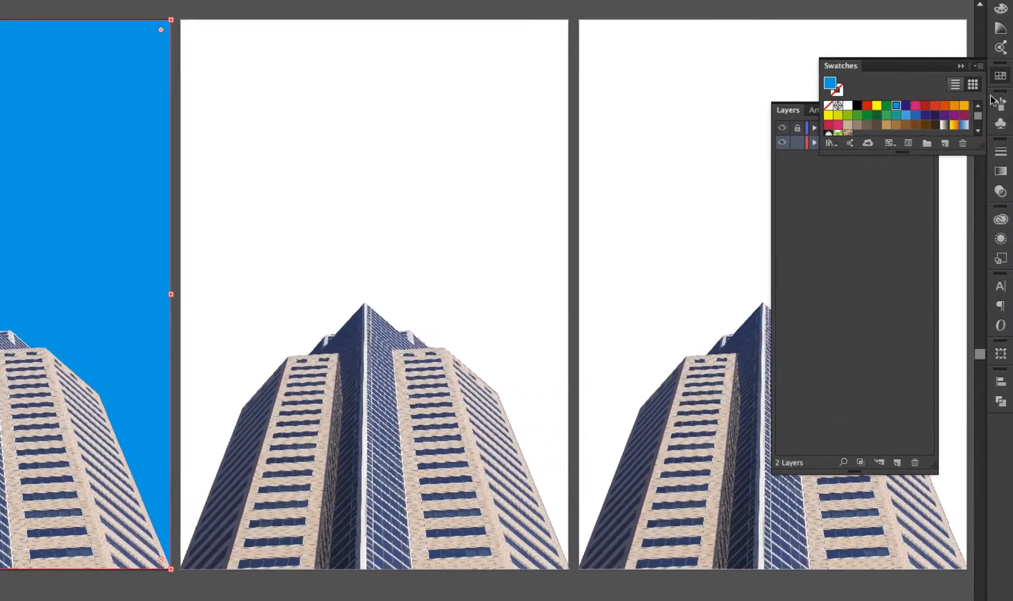
{"action": "left_click", "coordinate": [1000, 28]}
{"action": "left_click", "coordinate": [956, 49]}
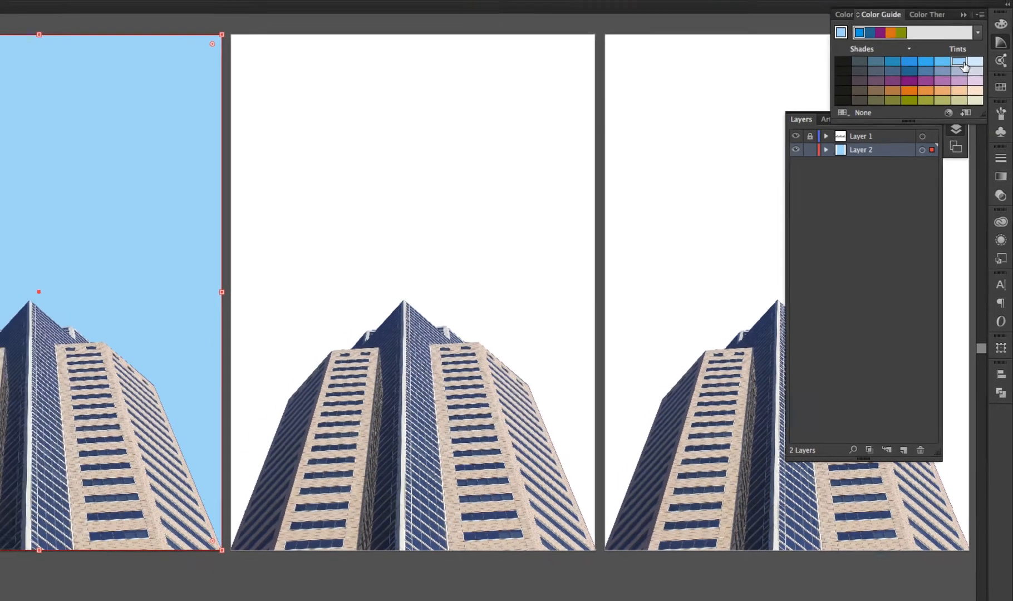
{"action": "left_click", "coordinate": [973, 48]}
{"action": "left_click", "coordinate": [969, 102]}
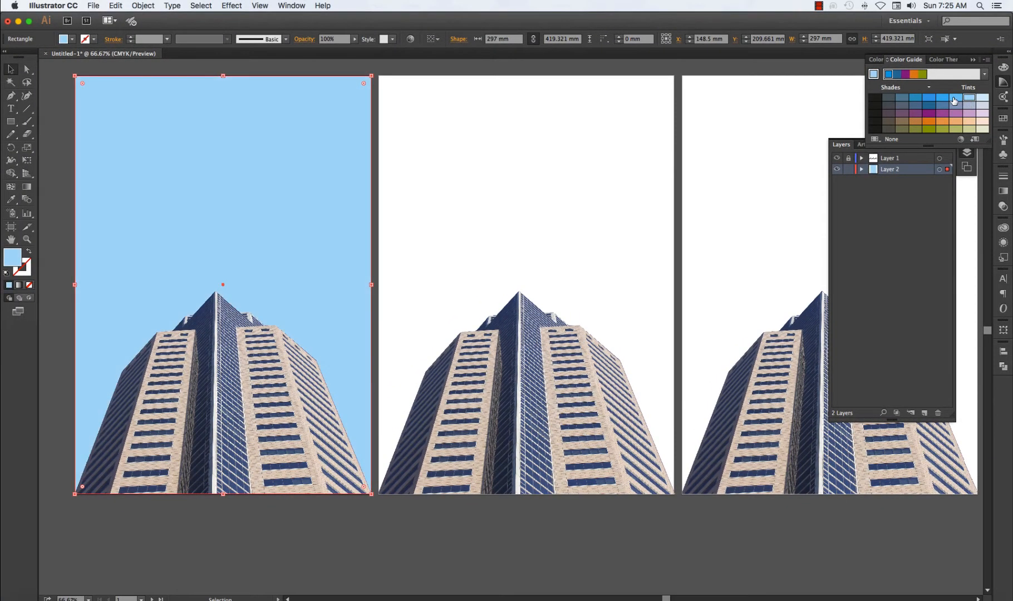
Try stronger blue and lilac Color Guide tints on the background rectangle, returning to the light blue tint
{"action": "left_click", "coordinate": [955, 101]}
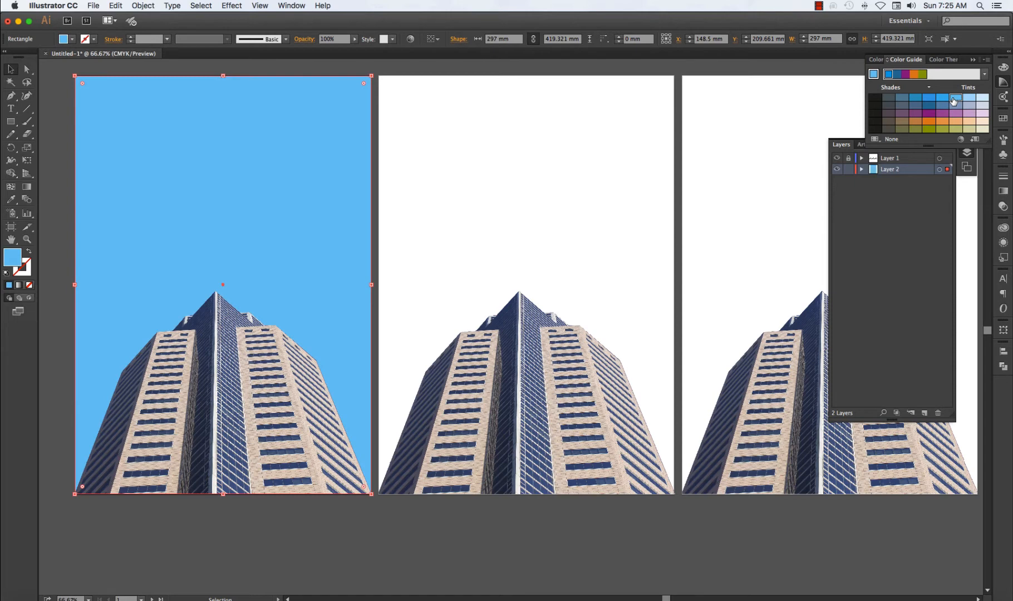
{"action": "left_click", "coordinate": [944, 101]}
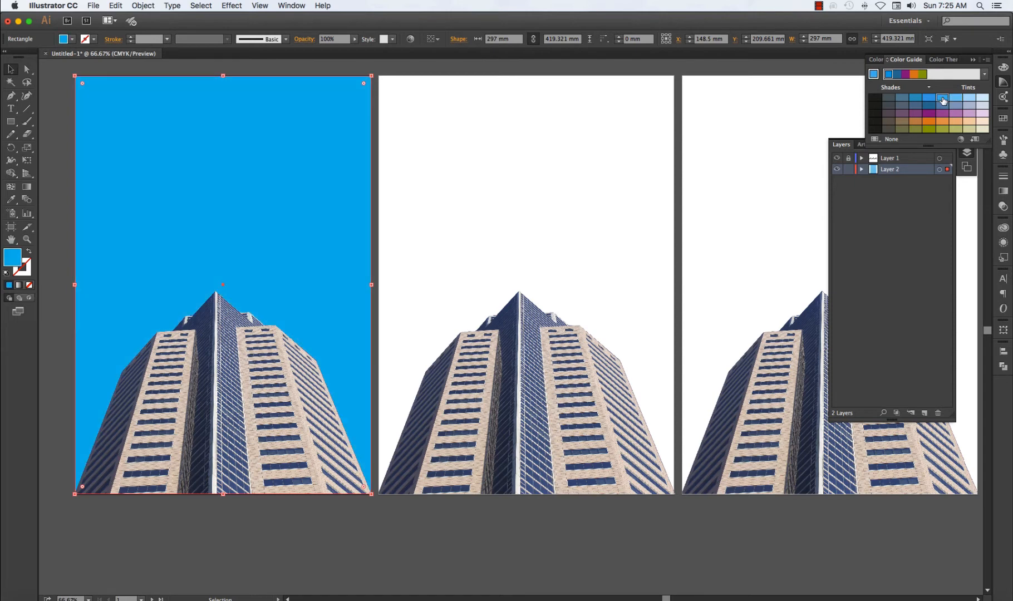
{"action": "left_click", "coordinate": [945, 106]}
{"action": "left_click", "coordinate": [952, 114]}
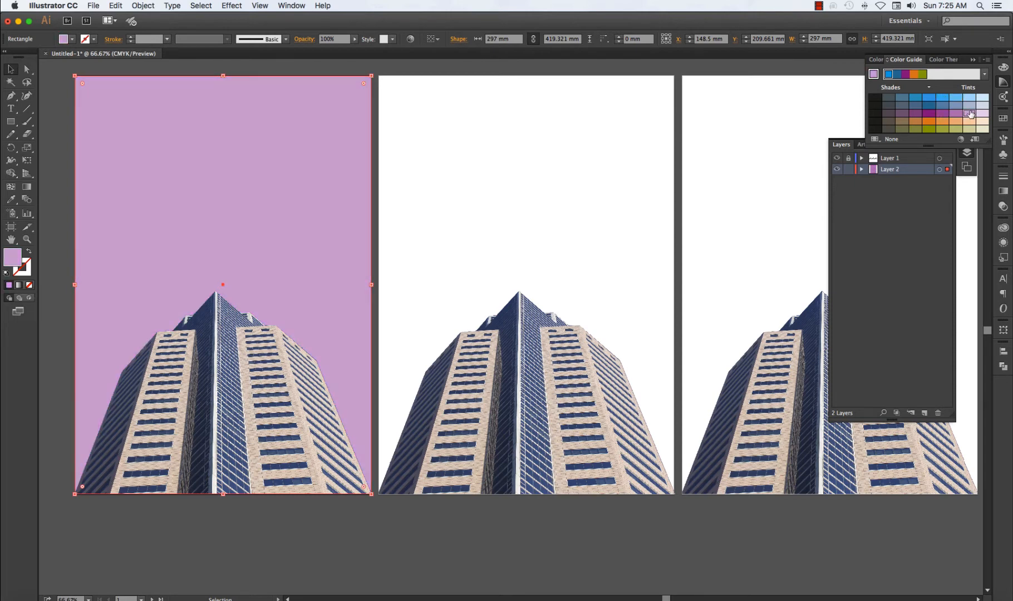
{"action": "left_click", "coordinate": [969, 100]}
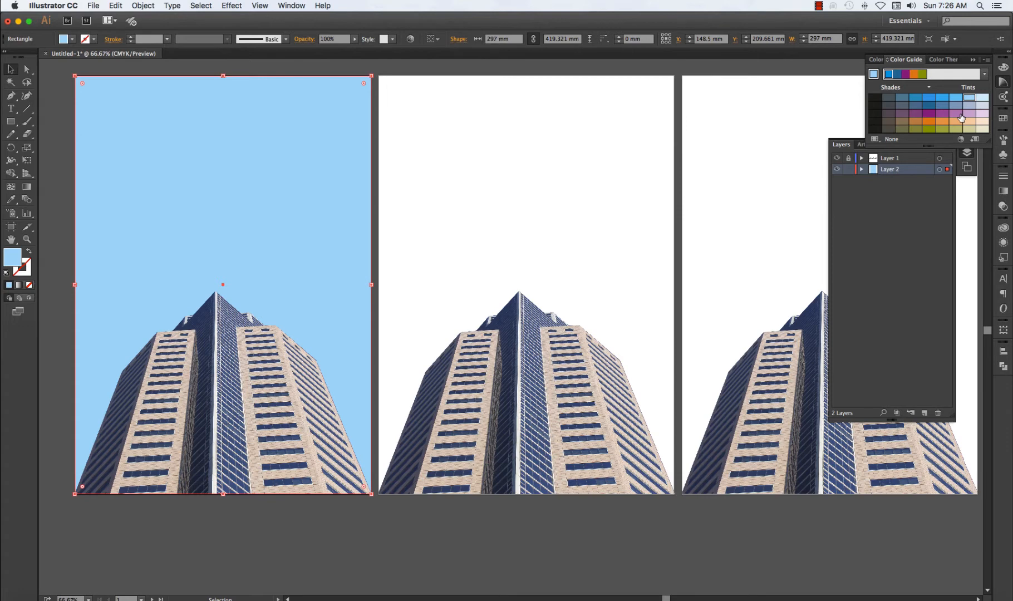
Copy the first artboard's light blue background rectangle and paste it onto the second artboard, aligned behind the building
{"action": "left_click", "coordinate": [610, 199]}
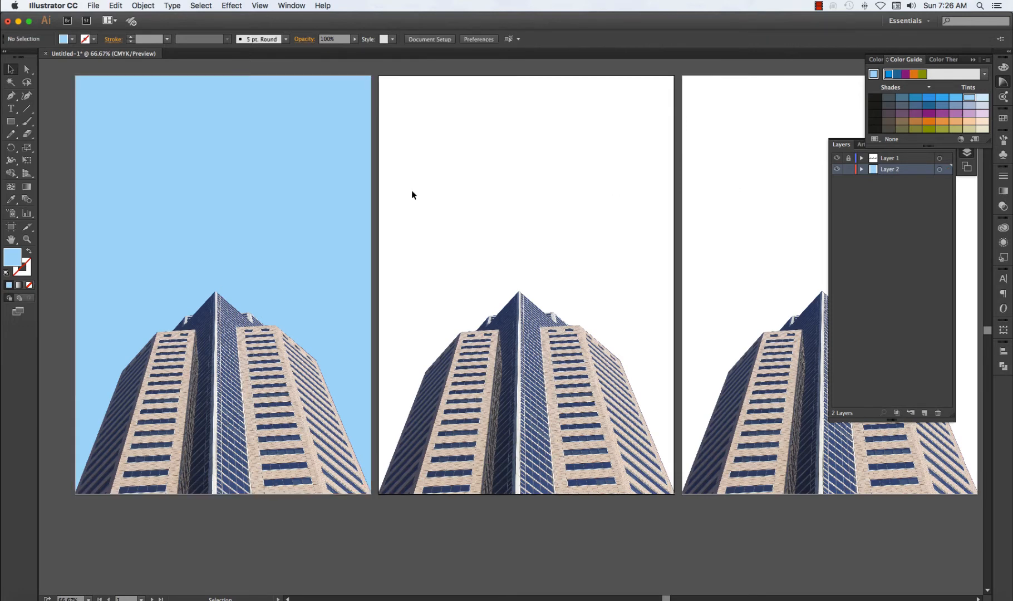
{"action": "left_click", "coordinate": [264, 174]}
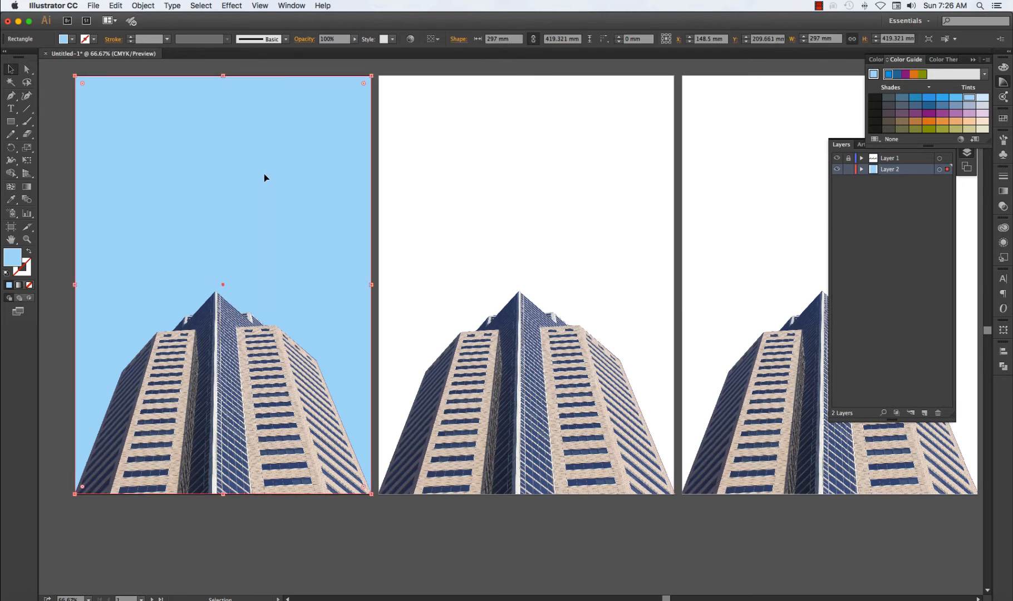
{"action": "left_click", "coordinate": [522, 201]}
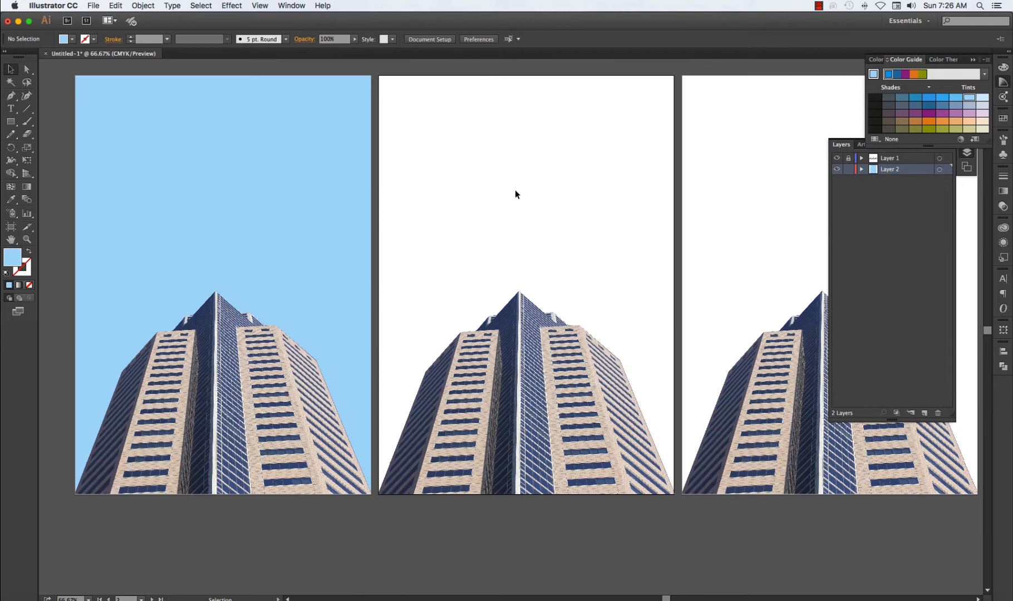
{"action": "key", "text": "super"}
{"action": "key", "text": "super+0"}
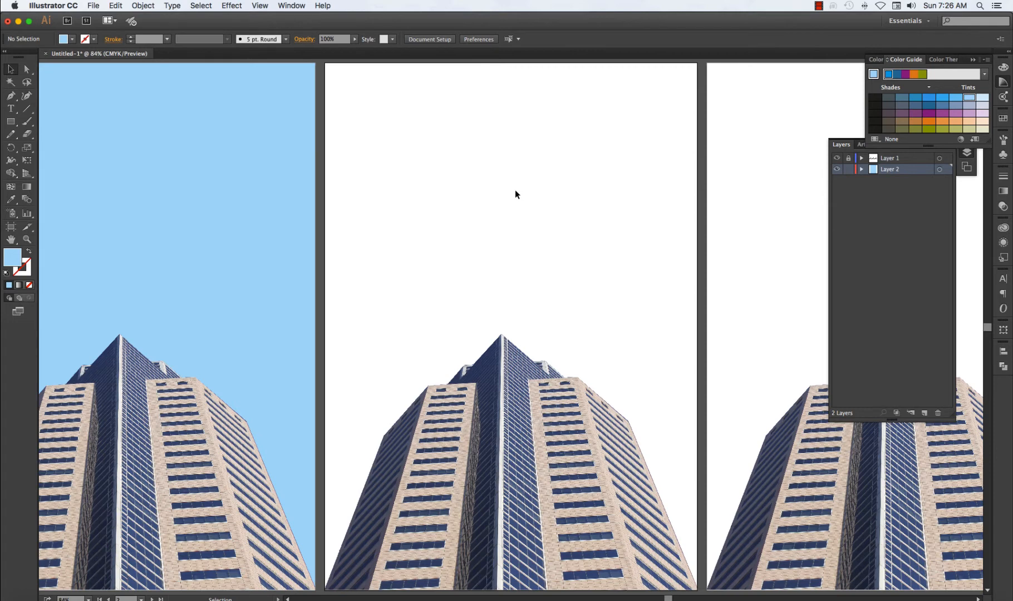
{"action": "key", "text": "super"}
{"action": "key", "text": "super+v"}
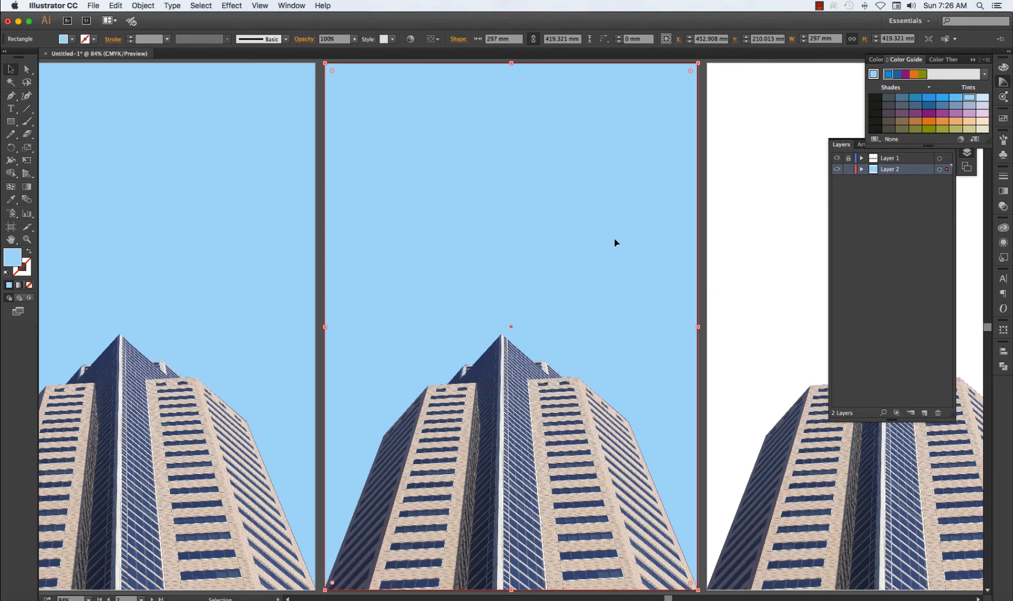
Paste the light blue background rectangle onto the third artboard, filling it behind the building
{"action": "scroll", "coordinate": [647, 241], "scroll_direction": "right", "scroll_amount": 5}
{"action": "left_click", "coordinate": [655, 218]}
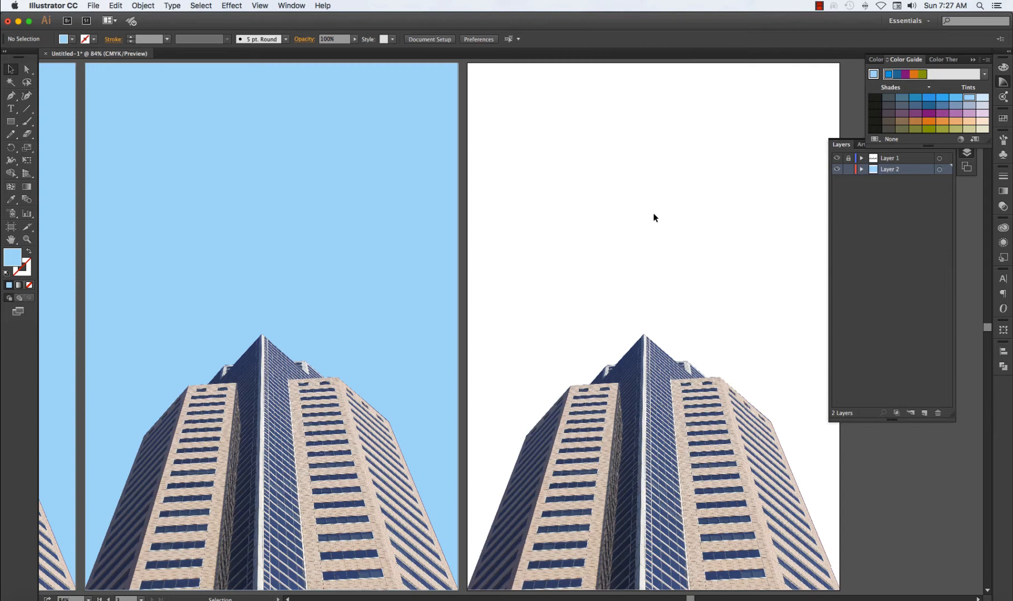
{"action": "key", "text": "a"}
{"action": "key", "text": "v"}
{"action": "scroll", "coordinate": [655, 218], "scroll_direction": "right", "scroll_amount": 3}
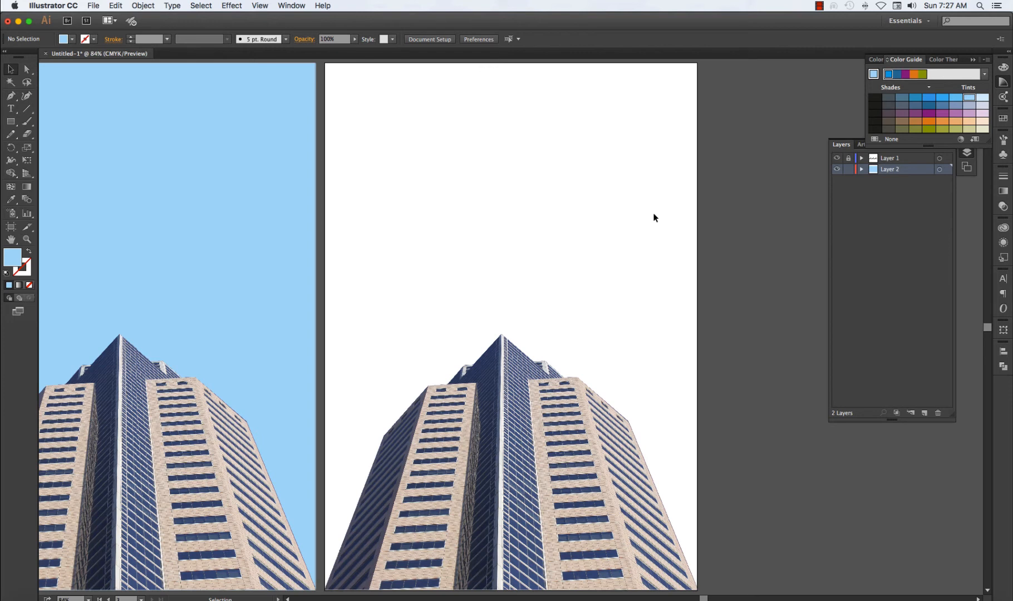
{"action": "key", "text": "super+b"}
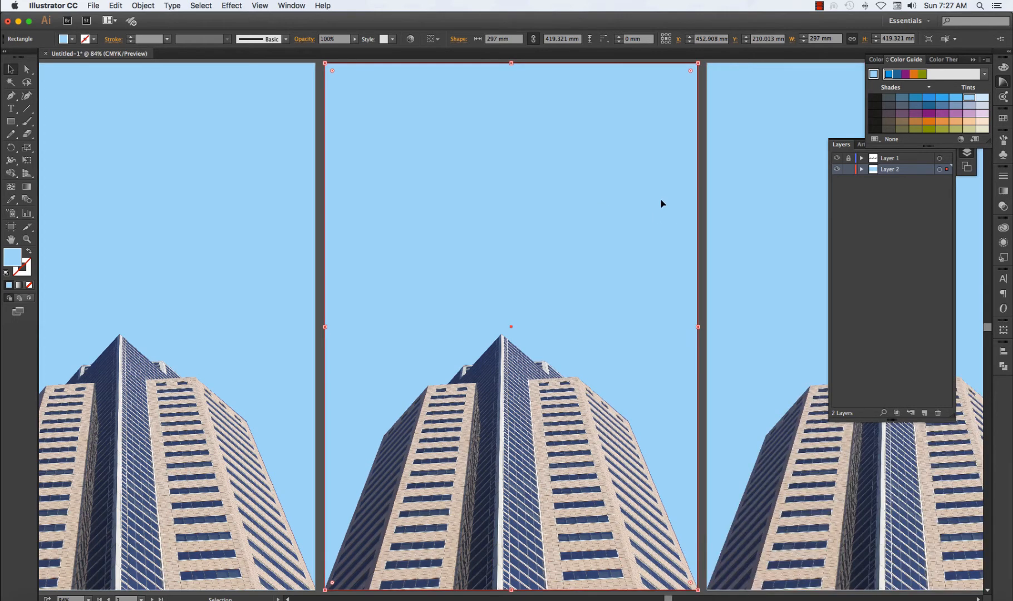
Open the list of artboards and activate each of the three in turn to check their order
{"action": "left_click", "coordinate": [879, 218]}
{"action": "left_click", "coordinate": [868, 146]}
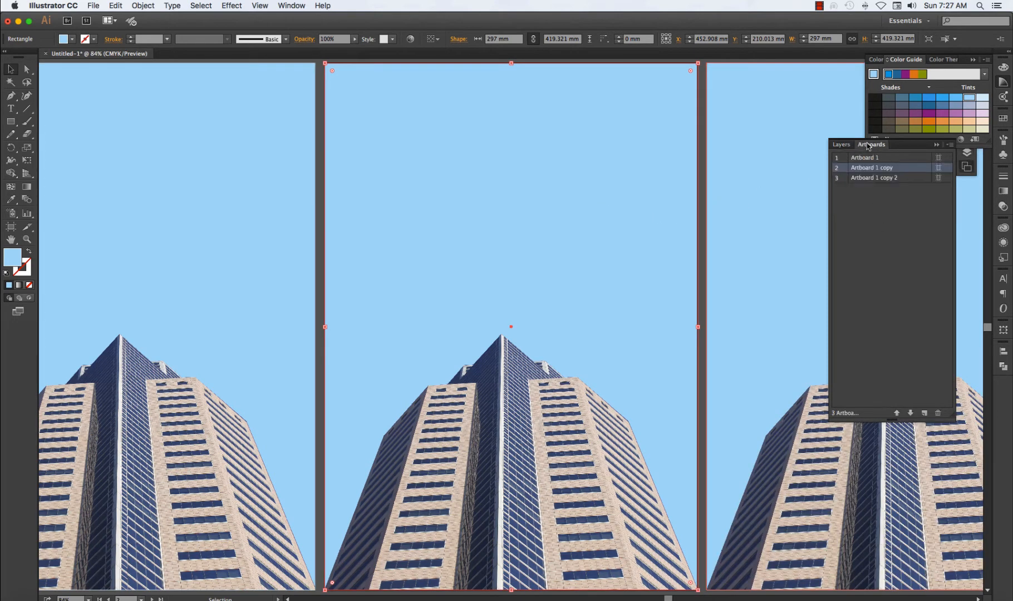
{"action": "left_click", "coordinate": [840, 162]}
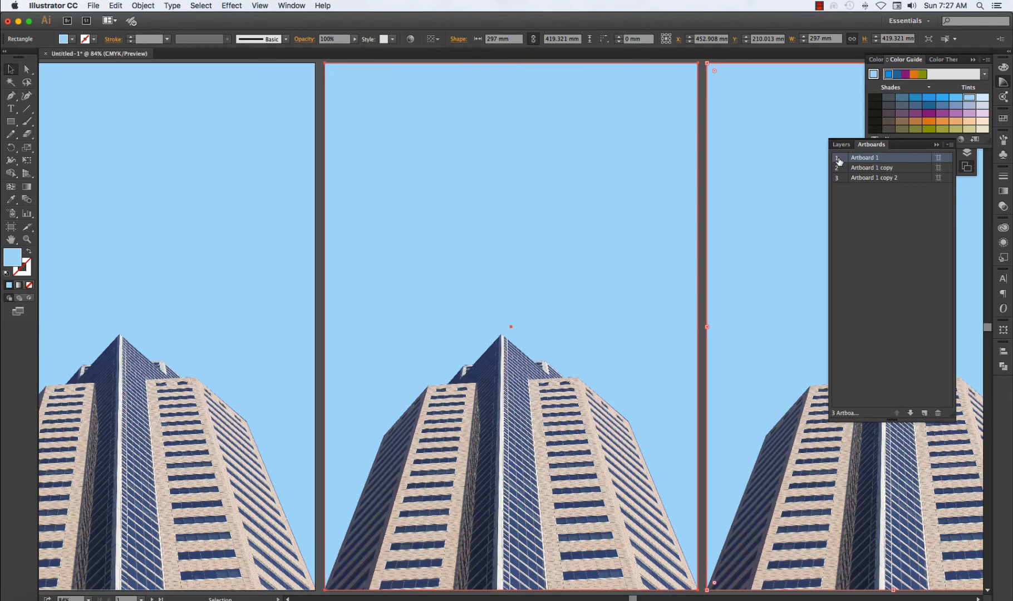
{"action": "left_click", "coordinate": [839, 169]}
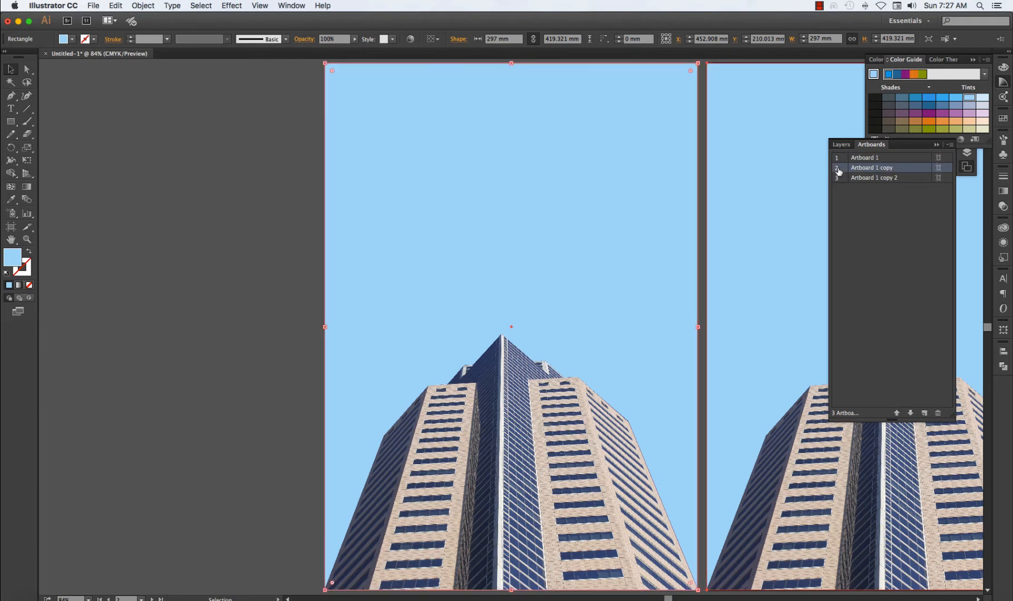
{"action": "left_click", "coordinate": [839, 181]}
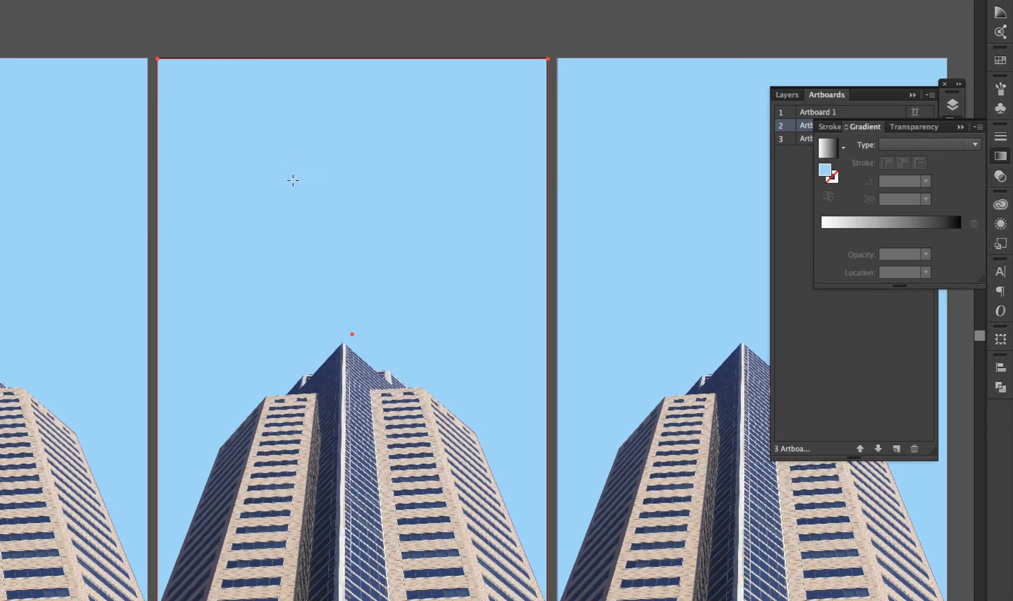
Apply a white-to-black linear gradient to the middle background rectangle and run it vertically from the top edge to the bottom edge
{"action": "left_click", "coordinate": [834, 154]}
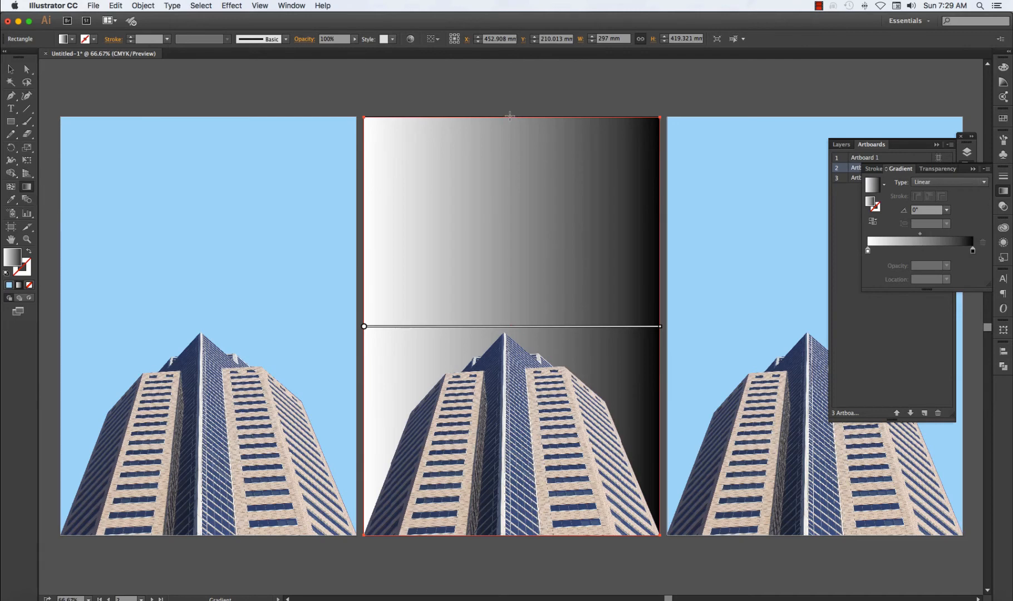
{"action": "left_click_drag", "start_coordinate": [510, 117], "coordinate": [508, 535]}
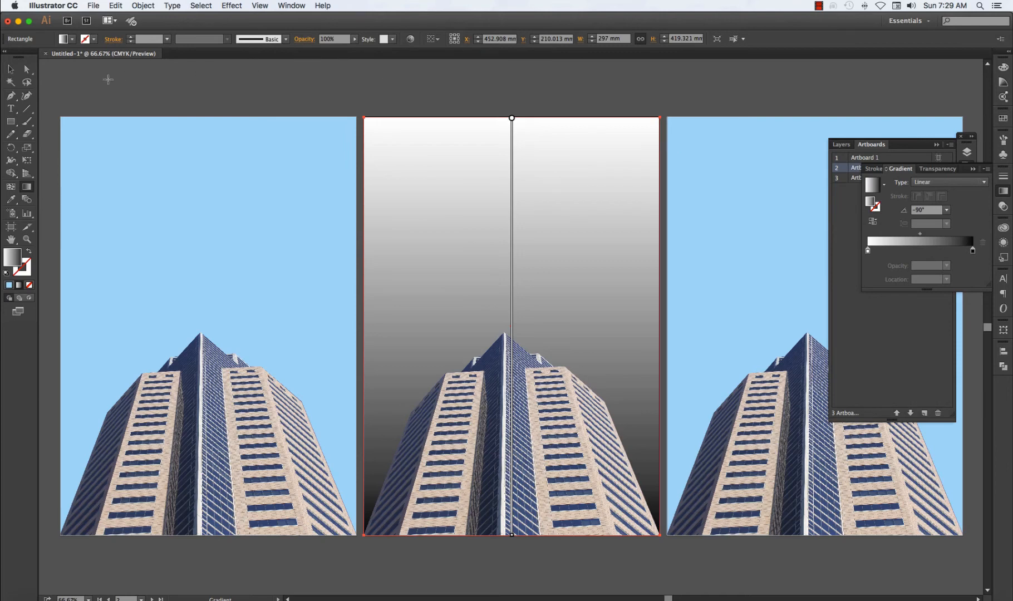
{"action": "left_click", "coordinate": [11, 70]}
{"action": "left_click", "coordinate": [239, 83]}
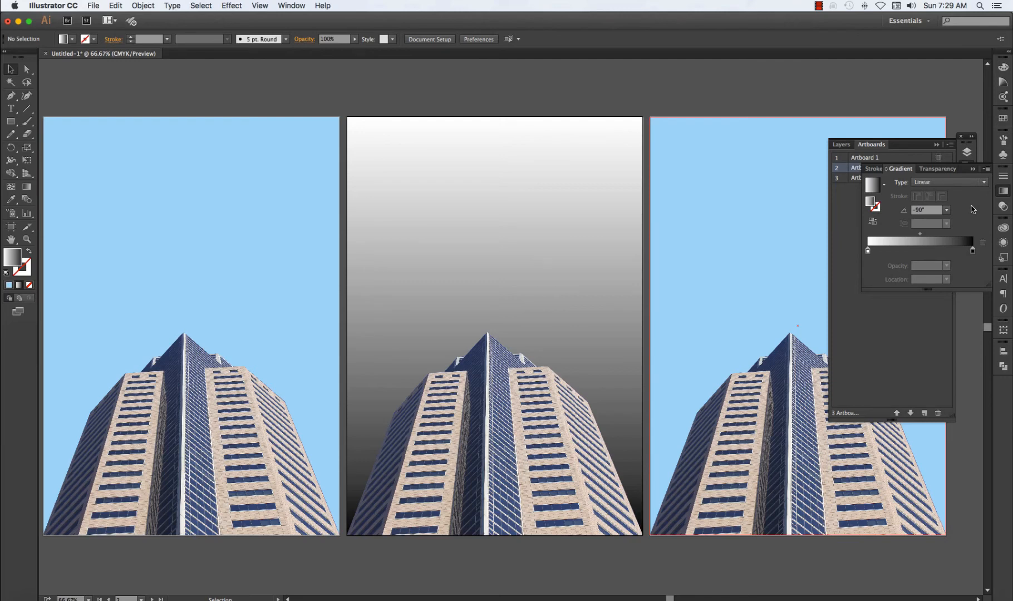
Recolour the middle rectangle's gradient from medium blue at its start to navy at its end, with the midpoint at about 86%
{"action": "left_click", "coordinate": [543, 187]}
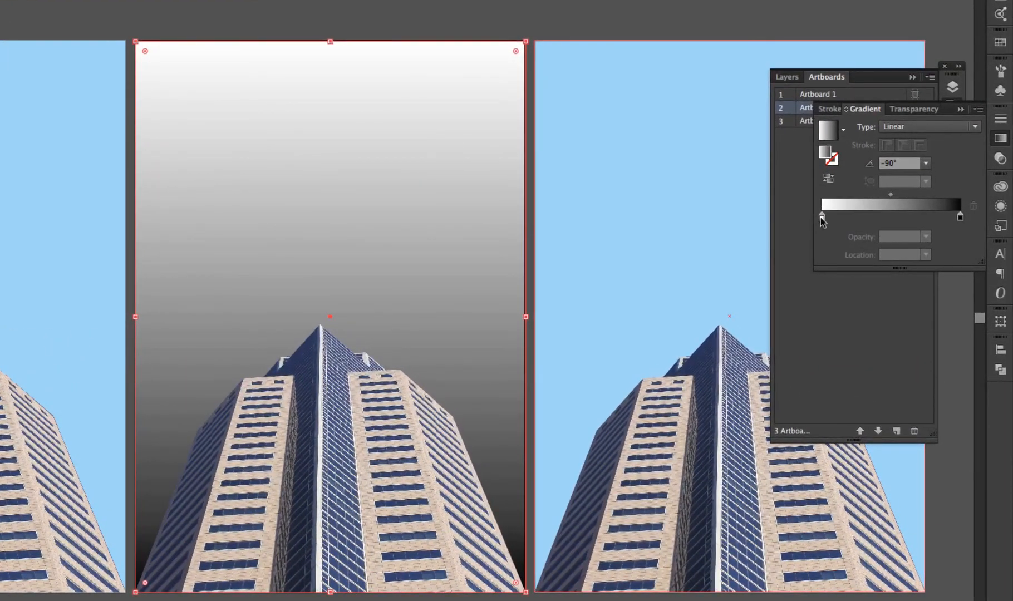
{"action": "double_click", "coordinate": [822, 217]}
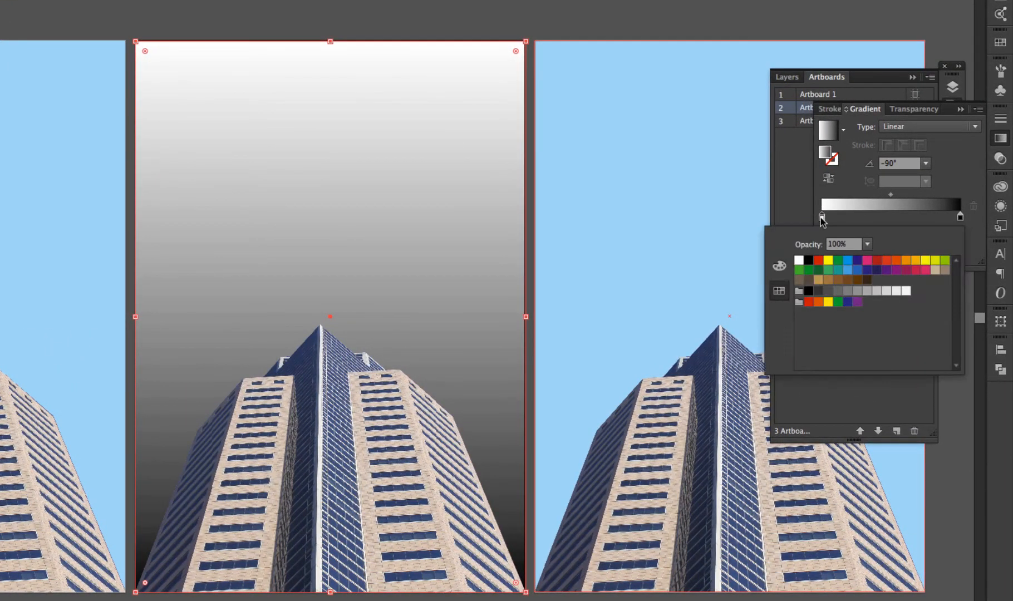
{"action": "left_click", "coordinate": [848, 271]}
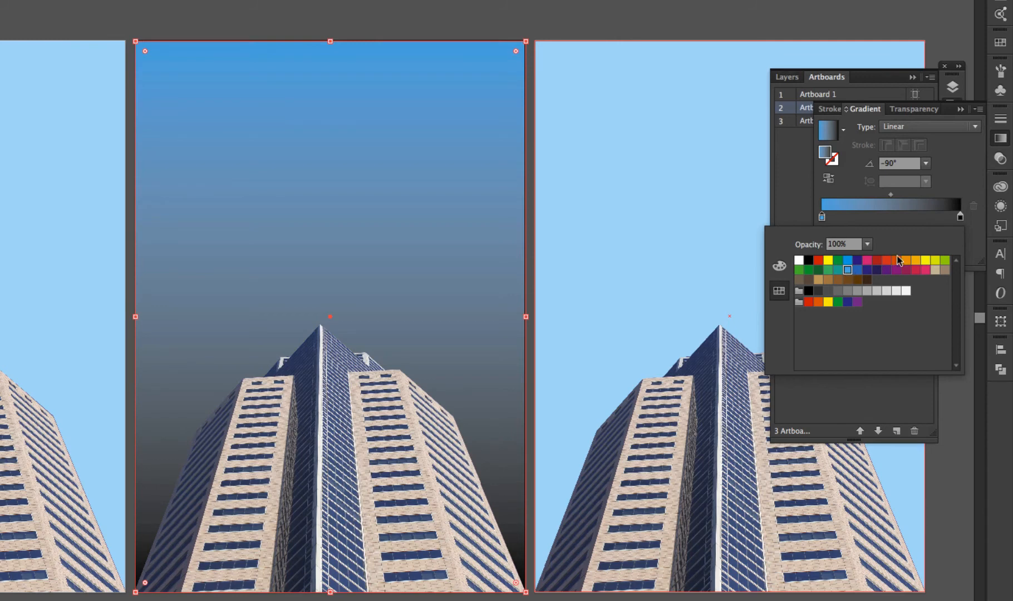
{"action": "left_click", "coordinate": [961, 217]}
{"action": "double_click", "coordinate": [961, 217]}
{"action": "left_click", "coordinate": [858, 270]}
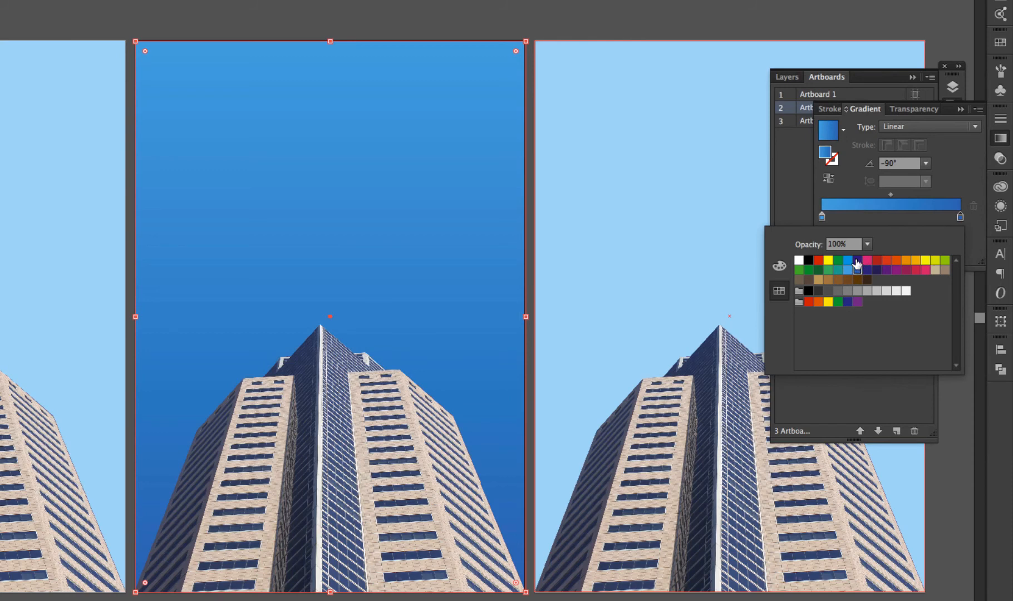
{"action": "left_click", "coordinate": [857, 261]}
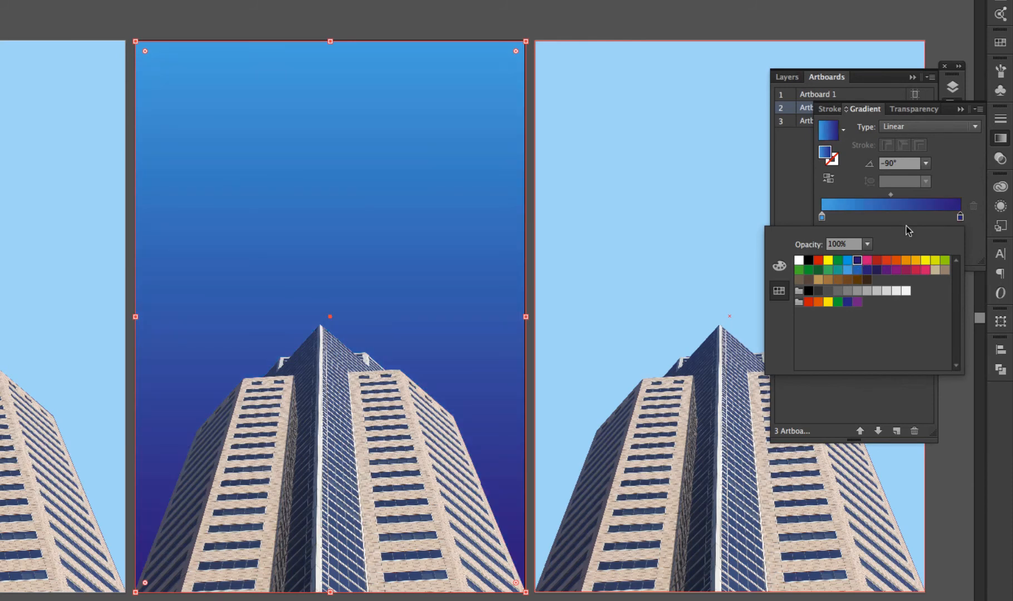
{"action": "left_click_drag", "start_coordinate": [891, 194], "coordinate": [942, 196]}
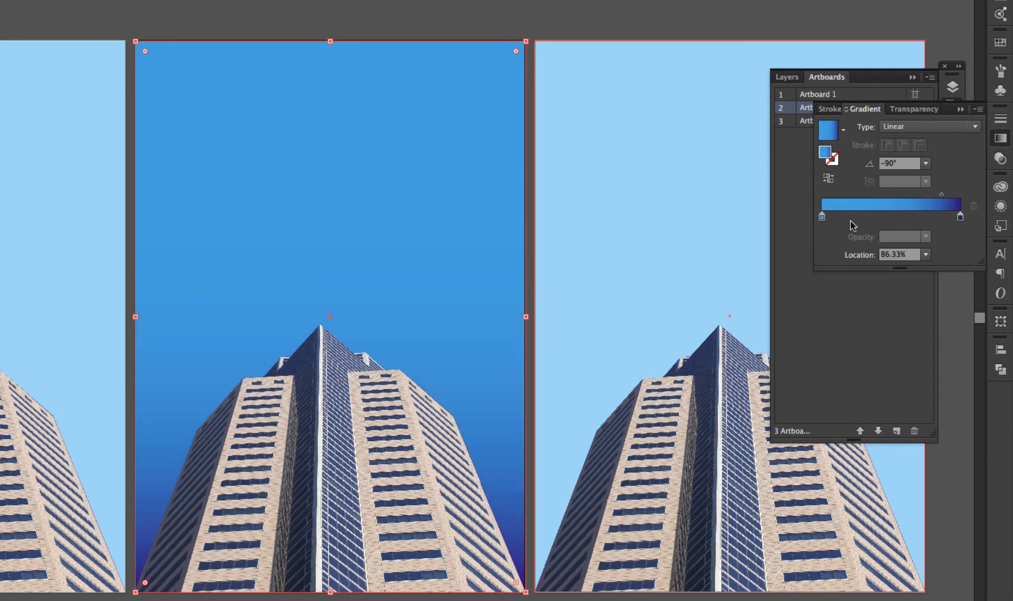
Set the gradient's start stop to light blue (C 41.96, M 0, Y 1.57, K 0) and its end stop to the medium blue swatch
{"action": "double_click", "coordinate": [822, 218]}
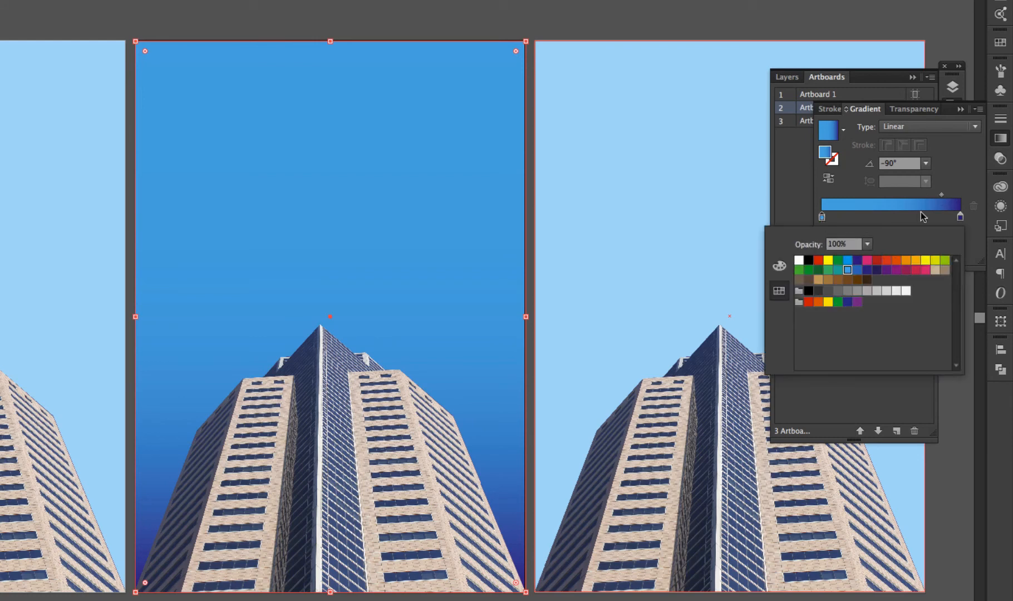
{"action": "left_click", "coordinate": [780, 266]}
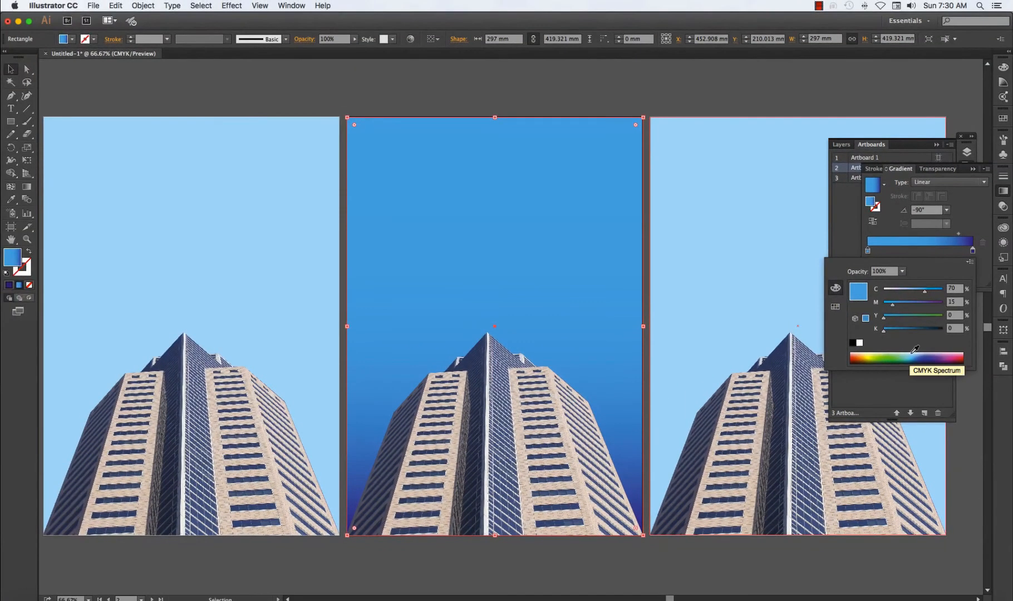
{"action": "left_click", "coordinate": [912, 353]}
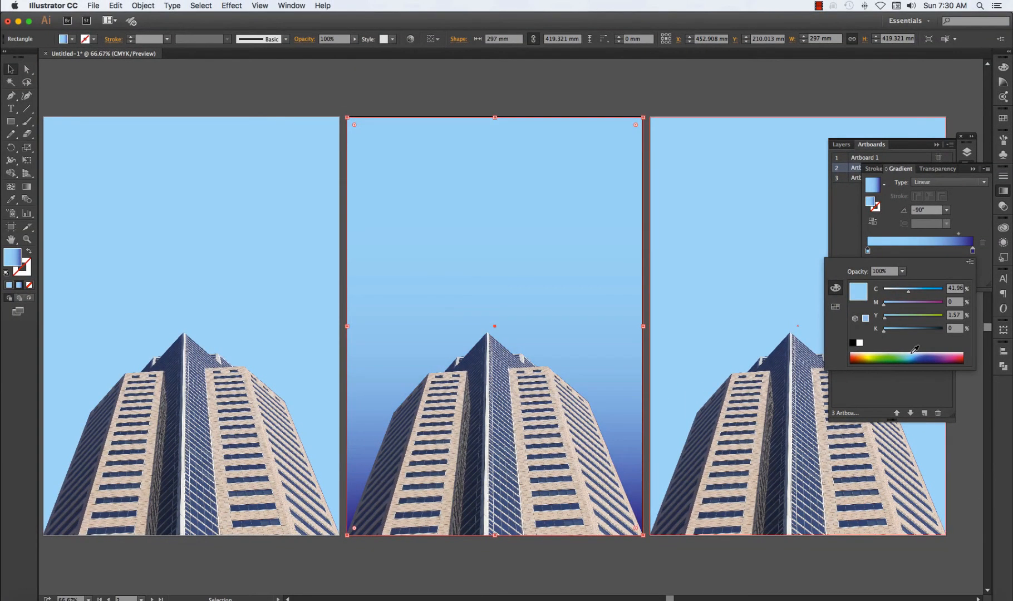
{"action": "left_click", "coordinate": [923, 255]}
{"action": "double_click", "coordinate": [973, 251]}
{"action": "left_click", "coordinate": [835, 307]}
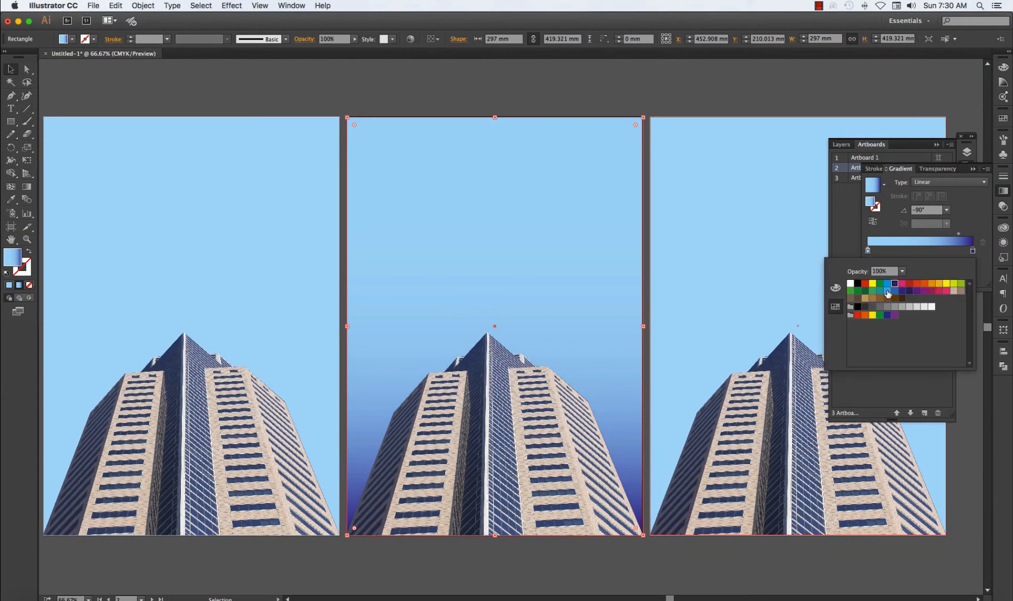
{"action": "left_click", "coordinate": [887, 291]}
Give the middle rectangle's gradient three stops: white at the start, light blue at about 44%, and medium blue near the end
{"action": "mouse_move", "coordinate": [973, 251]}
{"action": "left_mouse_down"}
{"action": "mouse_move", "coordinate": [950, 252]}
{"action": "mouse_move", "coordinate": [968, 252]}
{"action": "left_mouse_up"}
{"action": "left_click_drag", "start_coordinate": [868, 251], "coordinate": [895, 252]}
{"action": "left_click", "coordinate": [870, 250]}
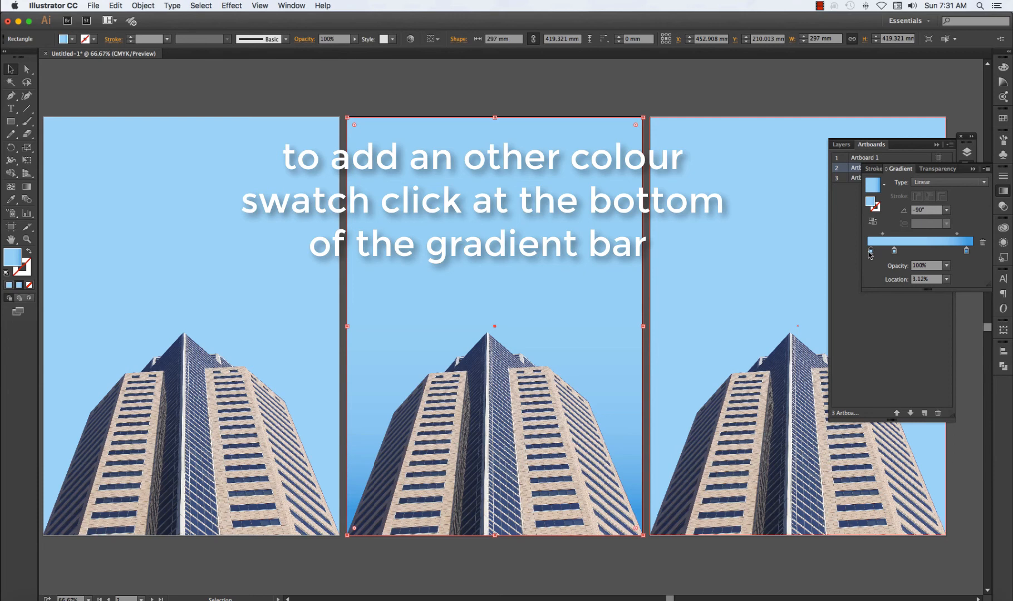
{"action": "double_click", "coordinate": [872, 251]}
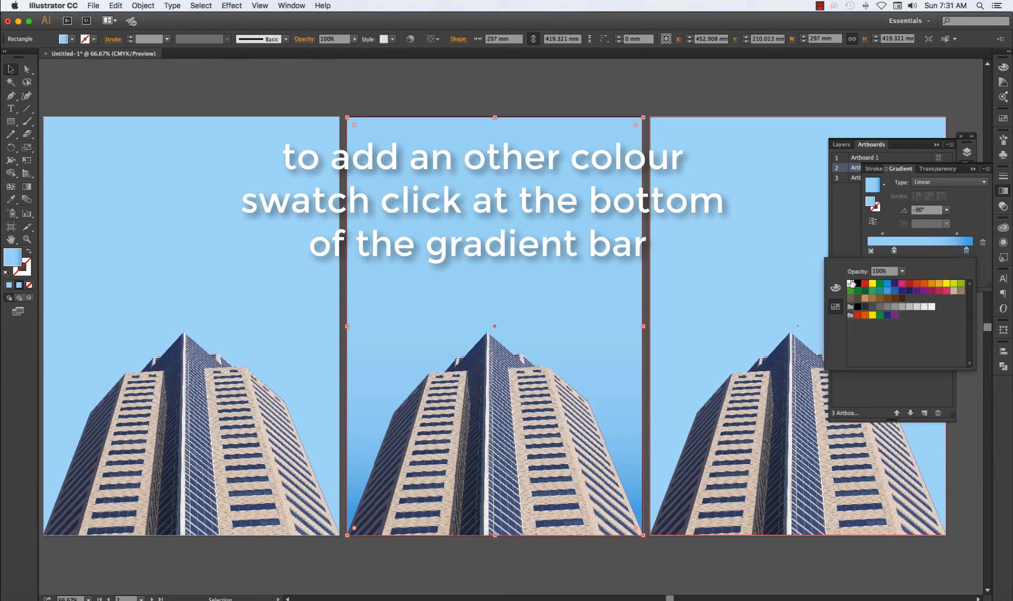
{"action": "left_click", "coordinate": [852, 283]}
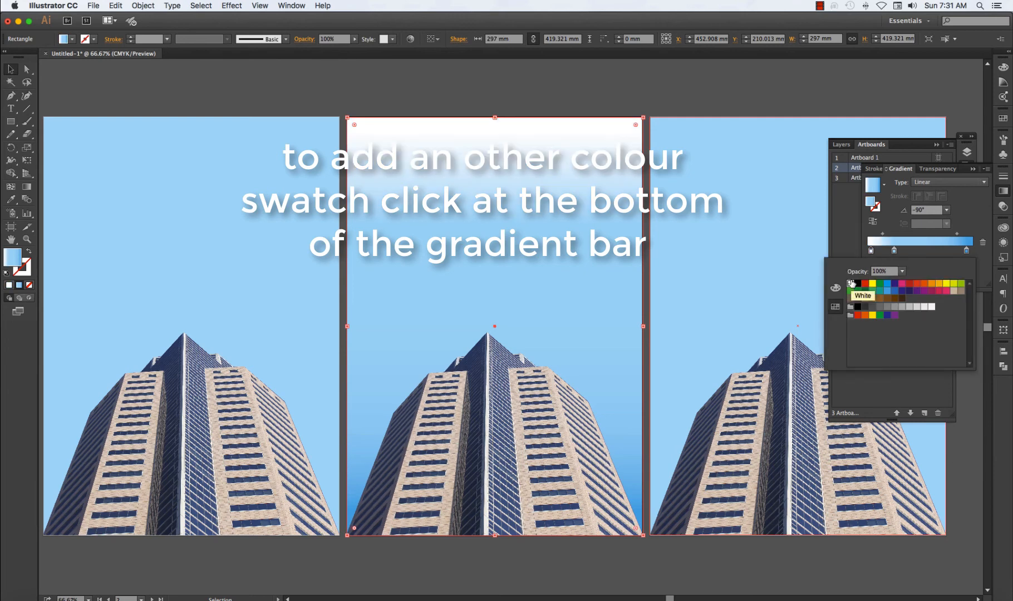
{"action": "left_click", "coordinate": [894, 253]}
{"action": "left_click_drag", "start_coordinate": [894, 251], "coordinate": [955, 251]}
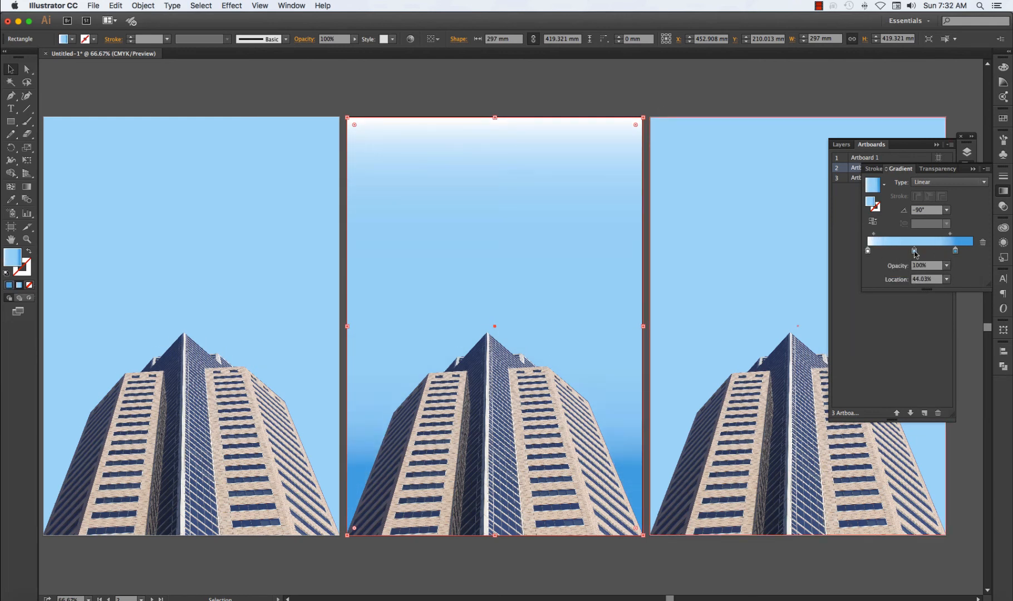
Replace the middle rectangle's gradient with a preset that fades from blue to transparent, and deselect the rectangle
{"action": "left_click", "coordinate": [884, 185]}
{"action": "left_click", "coordinate": [818, 241]}
{"action": "key", "text": "super+shift+a"}
{"action": "key", "text": "super+minus"}
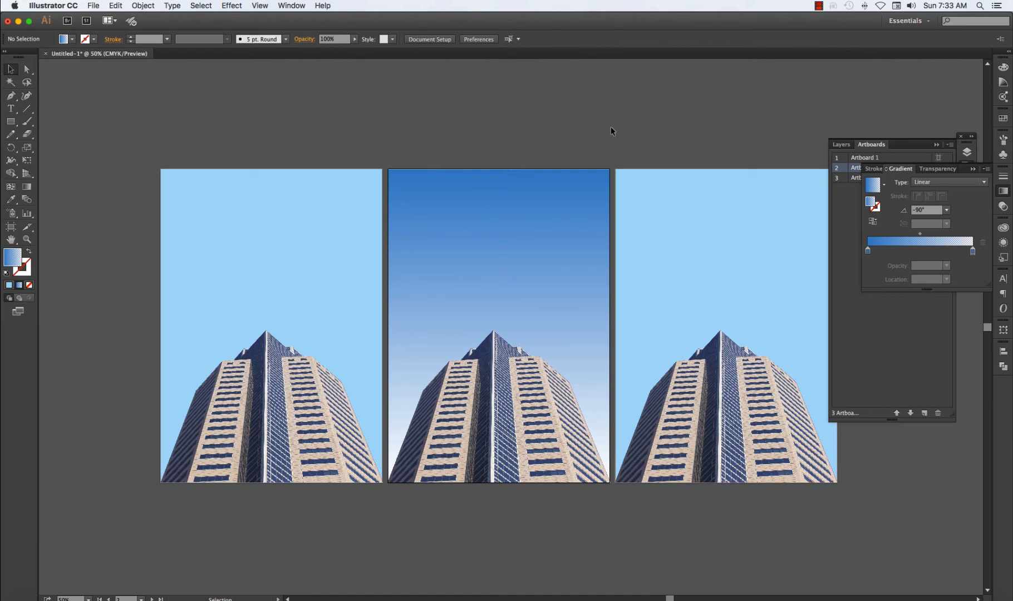
Create a new blank document and place the linked image parliament.psd starting at the artboard's top-left corner
{"action": "key", "text": "super+alt+n"}
{"action": "left_click", "coordinate": [93, 5]}
{"action": "left_click", "coordinate": [106, 171]}
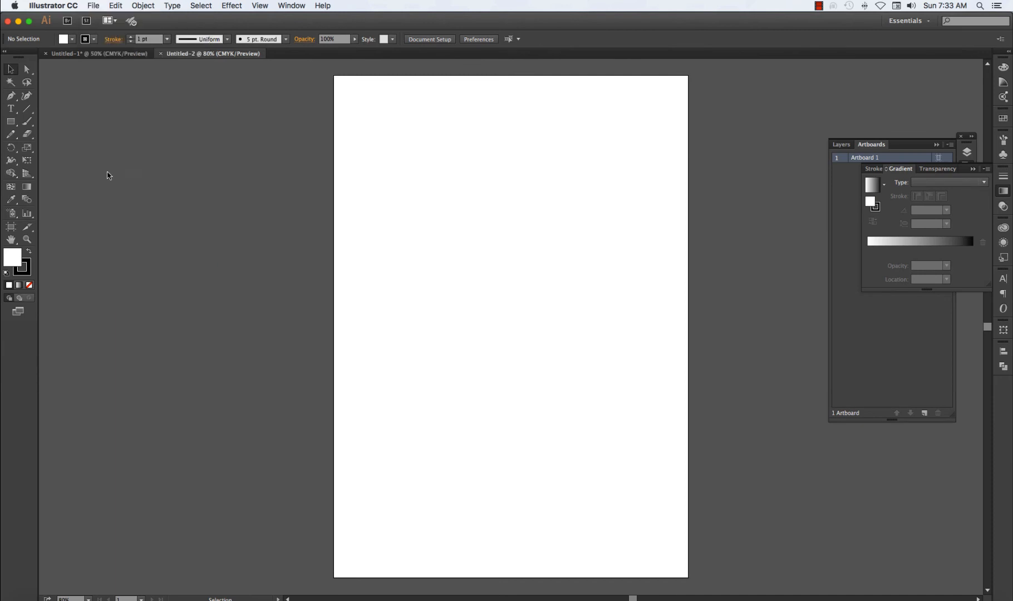
{"action": "double_click", "coordinate": [434, 212]}
{"action": "left_click", "coordinate": [334, 75]}
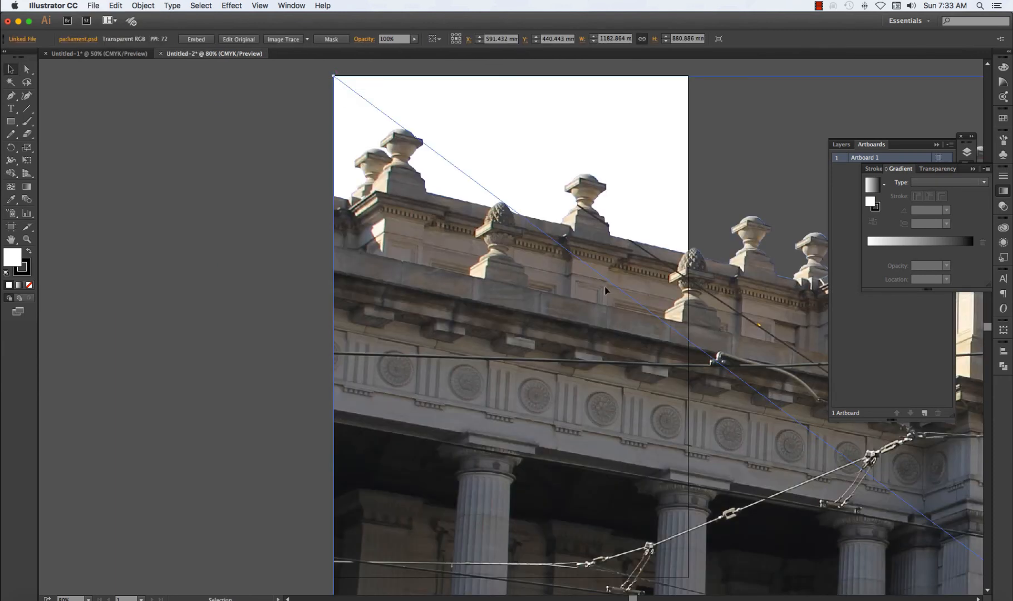
Scale the parliament image to 30% and move it onto the artboard
{"action": "left_click", "coordinate": [143, 6]}
{"action": "left_click", "coordinate": [281, 72]}
{"action": "type", "text": "30"}
{"action": "key", "text": "Return"}
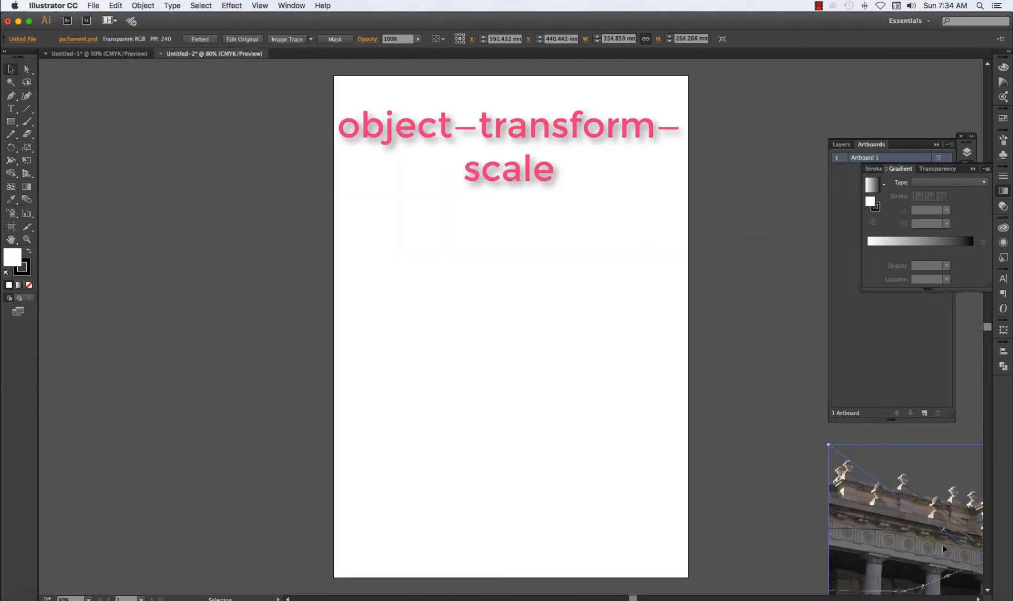
{"action": "left_click_drag", "start_coordinate": [942, 539], "coordinate": [445, 224]}
Reduce the parliament image's width proportionally in 10 mm decrements until it is slightly narrower than the artboard
{"action": "left_click", "coordinate": [1004, 330]}
{"action": "left_click", "coordinate": [950, 340]}
{"action": "key", "text": "shift+Down"}
{"action": "key", "text": "shift+Down"}
{"action": "key", "text": "shift+Down"}
{"action": "key", "text": "shift+Down"}
{"action": "key", "text": "shift+Down"}
{"action": "key", "text": "shift+Down"}
{"action": "key", "text": "shift+Down"}
{"action": "key", "text": "shift+Down"}
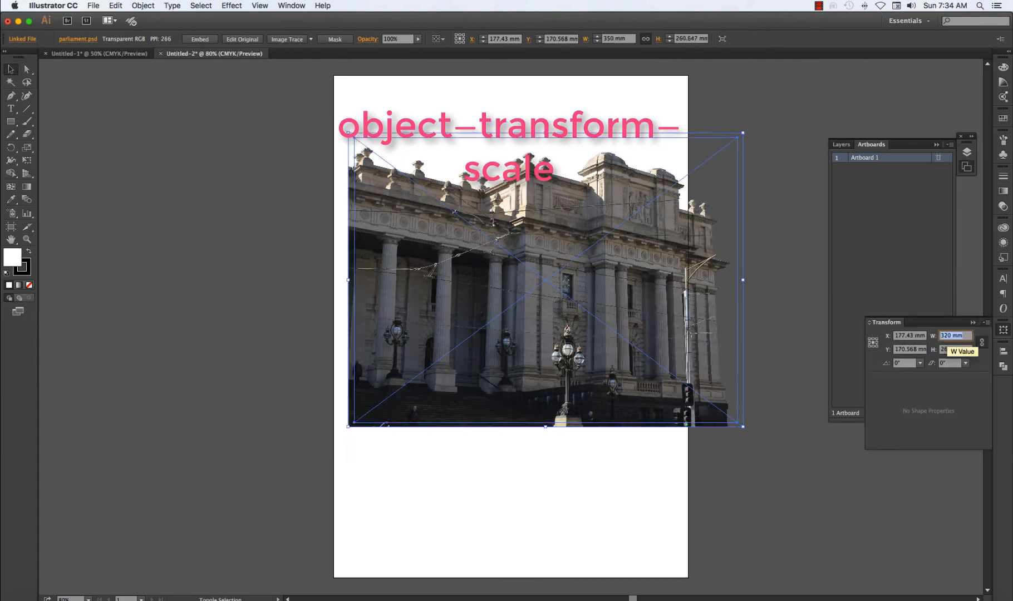
Move the parliament image into the artboard's bottom-left corner and deselect it
{"action": "left_click_drag", "start_coordinate": [703, 306], "coordinate": [663, 433]}
{"action": "left_click_drag", "start_coordinate": [634, 364], "coordinate": [612, 419]}
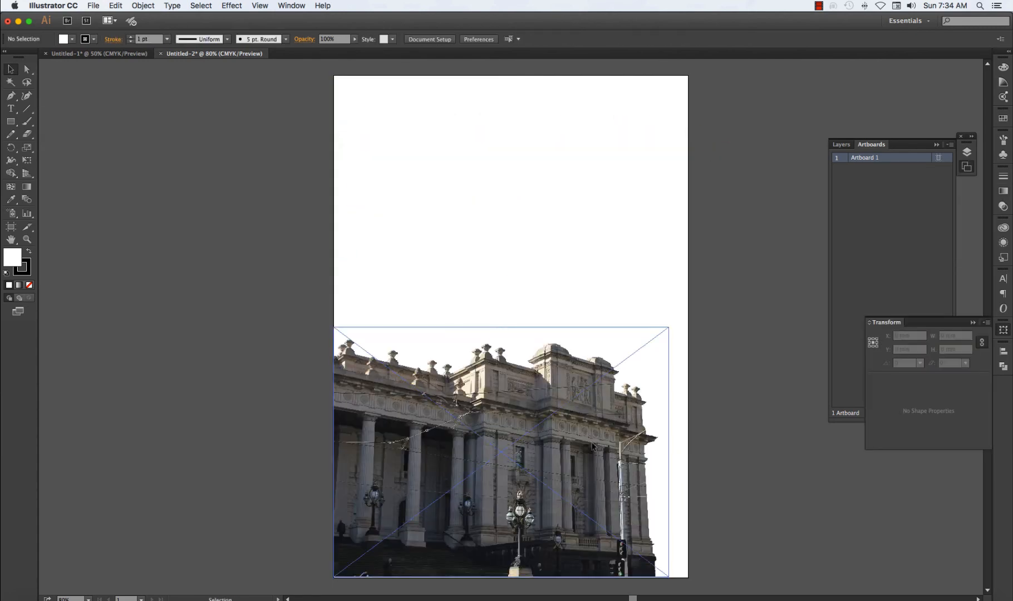
{"action": "left_click", "coordinate": [745, 381]}
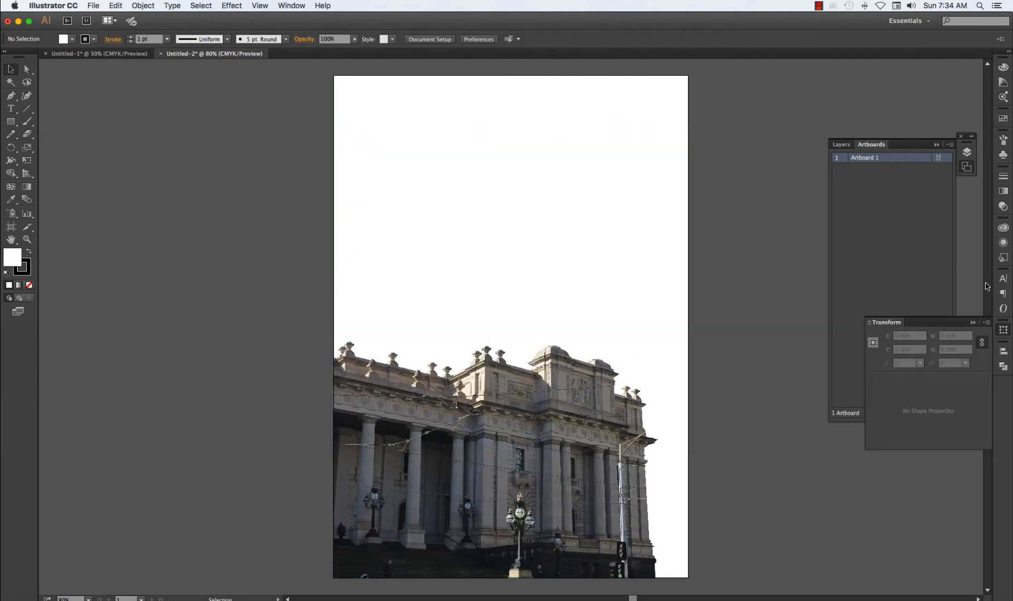
Duplicate the artboard together with its parliament image
{"action": "left_click", "coordinate": [949, 146]}
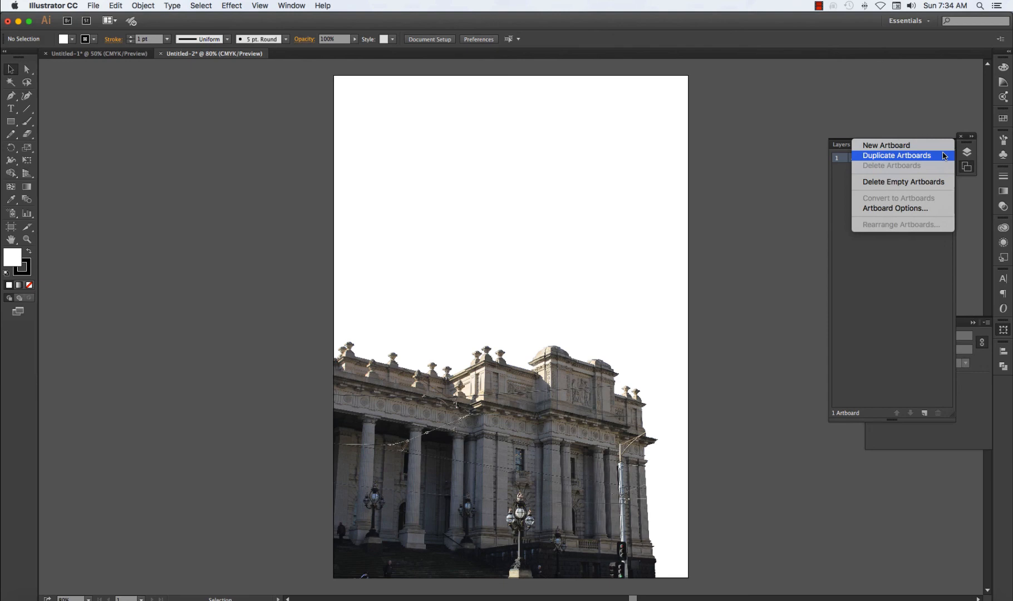
{"action": "left_click", "coordinate": [913, 155]}
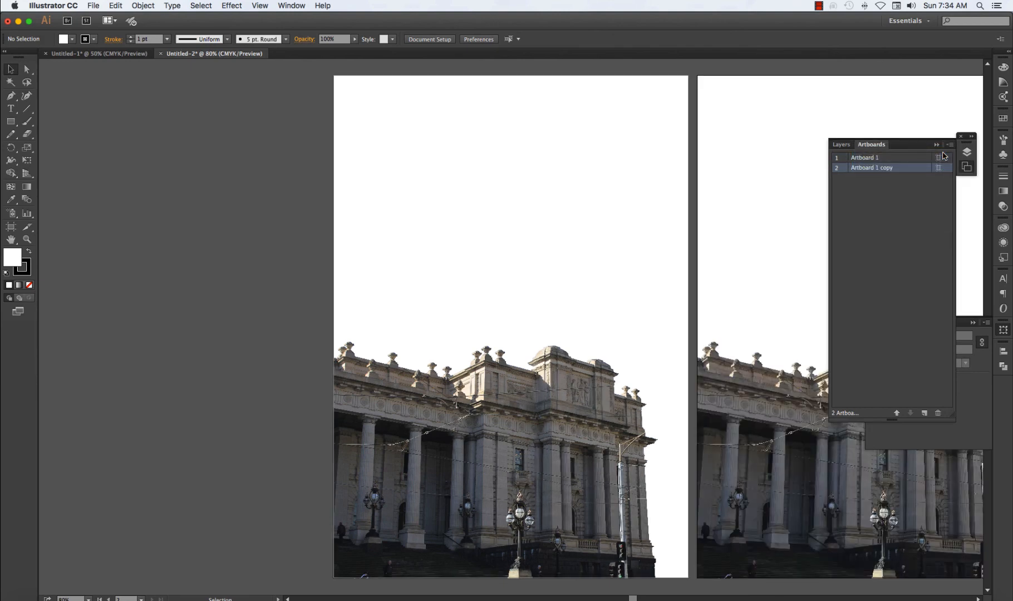
{"action": "scroll", "coordinate": [638, 320], "scroll_direction": "right", "scroll_amount": 10}
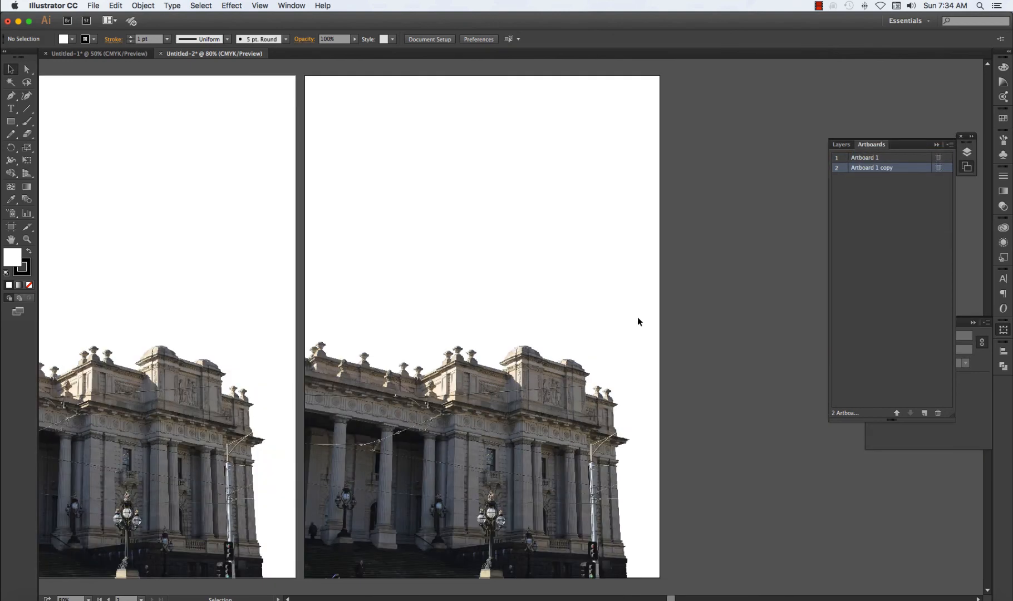
{"action": "key", "text": "space"}
{"action": "left_click_drag", "start_coordinate": [425, 206], "coordinate": [528, 207]}
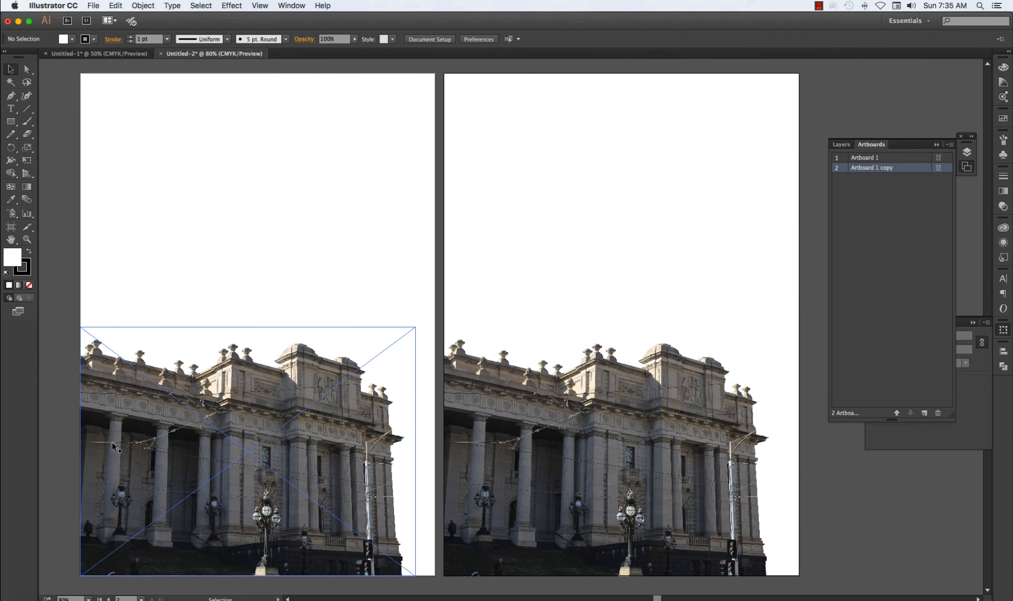
Lock Layer 1, add a new layer and move it below Layer 1
{"action": "left_click", "coordinate": [841, 145]}
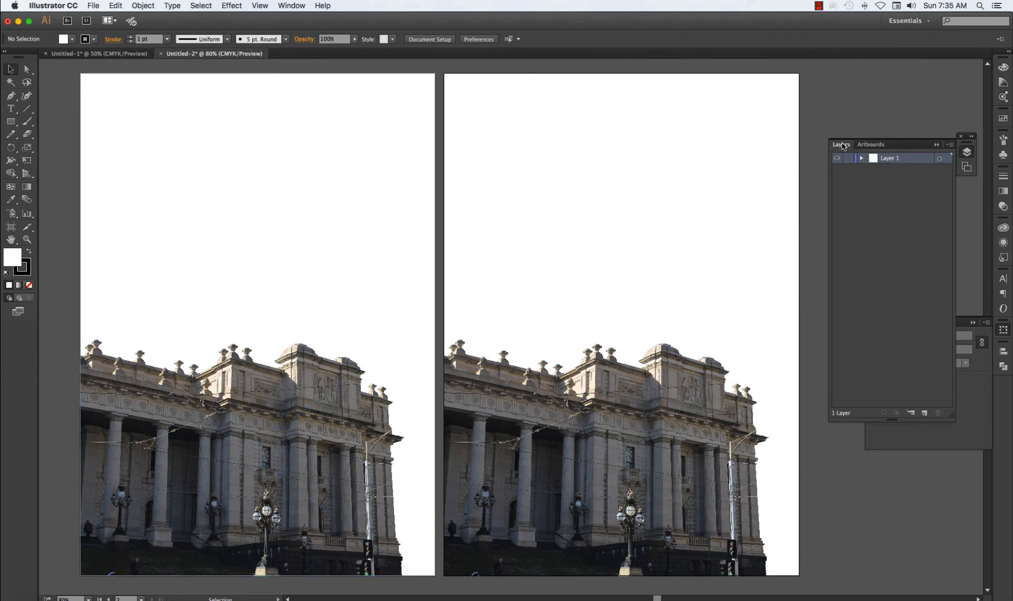
{"action": "left_click", "coordinate": [848, 159]}
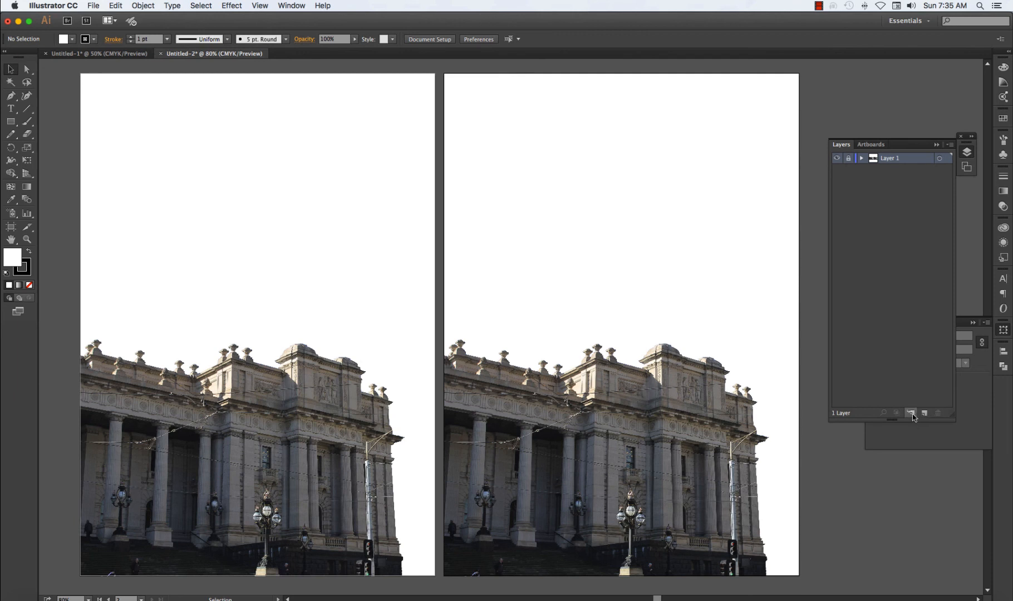
{"action": "left_click", "coordinate": [924, 415]}
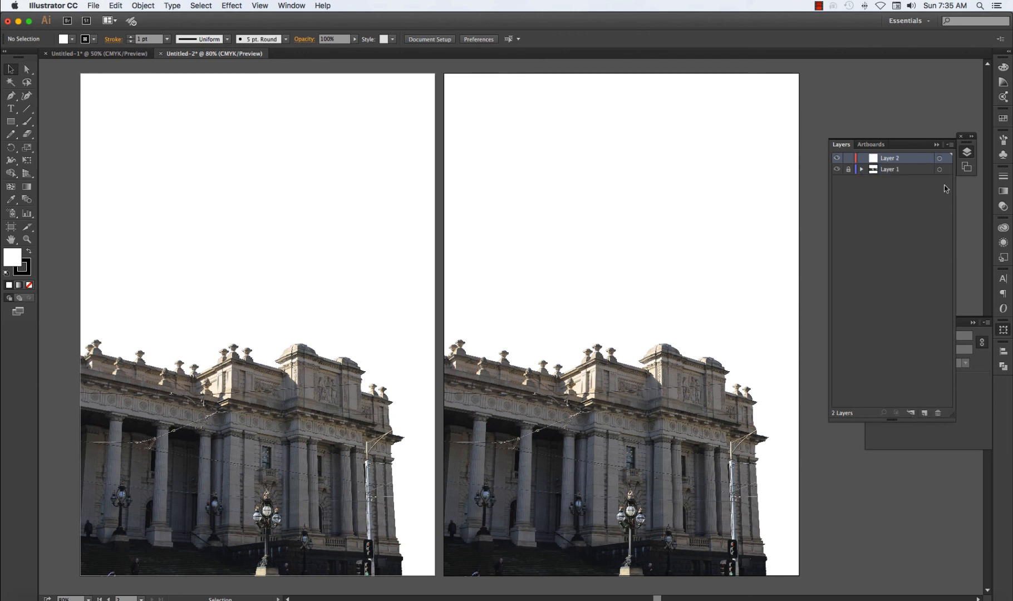
{"action": "left_click_drag", "start_coordinate": [918, 159], "coordinate": [918, 180]}
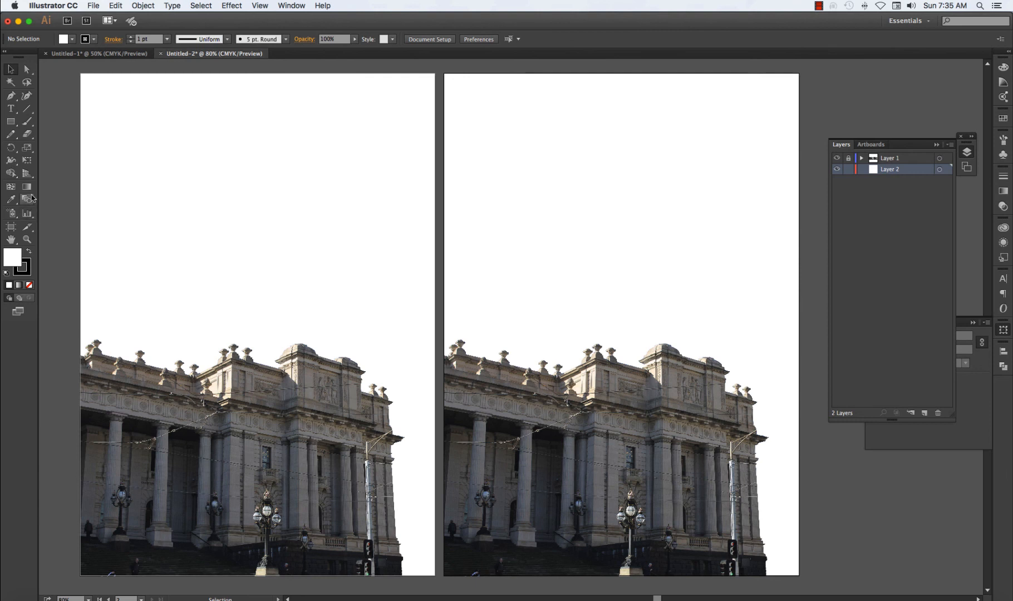
Draw a 297 × 420 mm rectangle covering the first artboard on the new layer and remove its stroke
{"action": "left_click", "coordinate": [11, 121]}
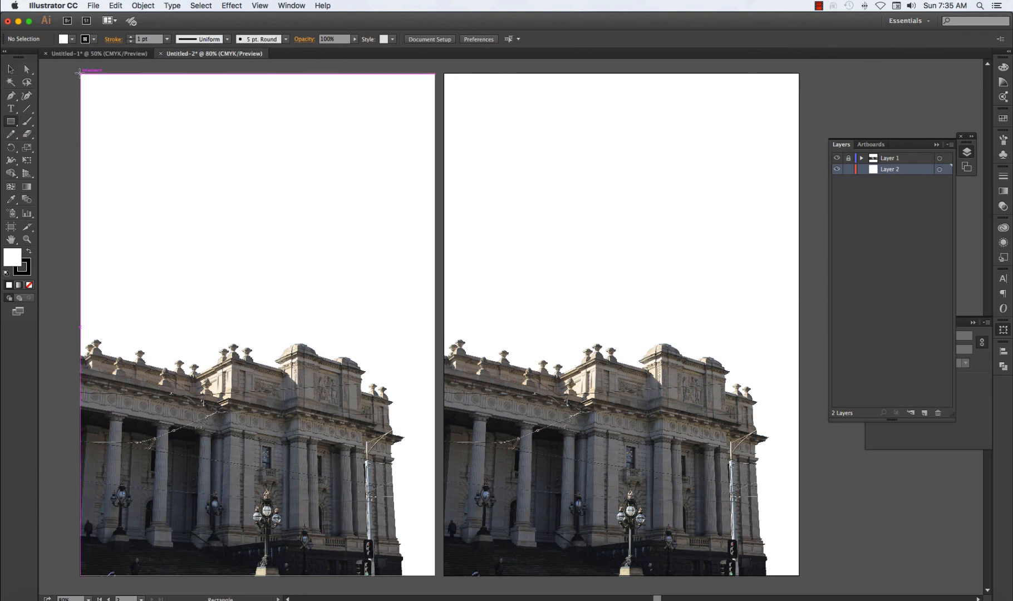
{"action": "left_click_drag", "start_coordinate": [80, 72], "coordinate": [436, 576]}
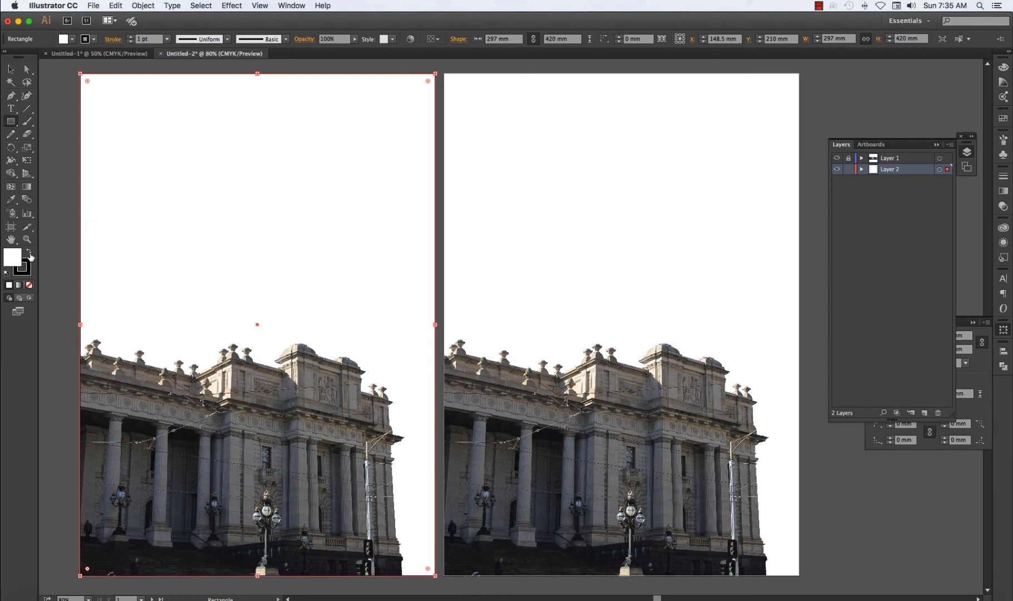
{"action": "left_click", "coordinate": [28, 273]}
{"action": "left_click", "coordinate": [29, 285]}
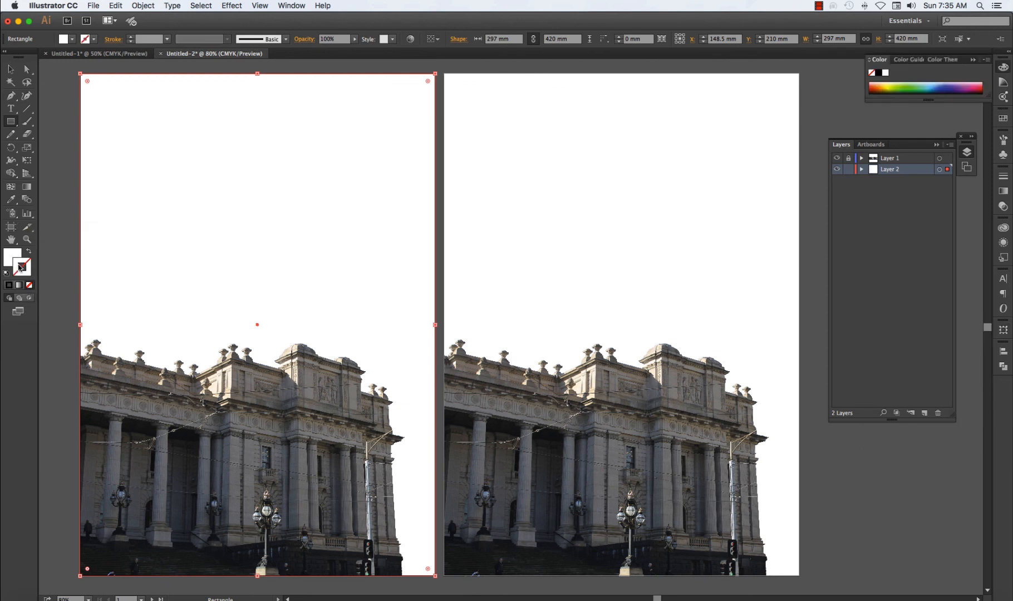
Fill the first artboard's background rectangle with a light pink tint of magenta
{"action": "left_click", "coordinate": [1004, 118]}
{"action": "left_click", "coordinate": [892, 137]}
{"action": "left_click", "coordinate": [1004, 82]}
{"action": "left_click", "coordinate": [969, 98]}
Copy the pink background rectangle and paste it over the second artboard
{"action": "key", "text": "super+c"}
{"action": "key", "text": "v"}
{"action": "left_click", "coordinate": [586, 186]}
{"action": "key", "text": "super+0"}
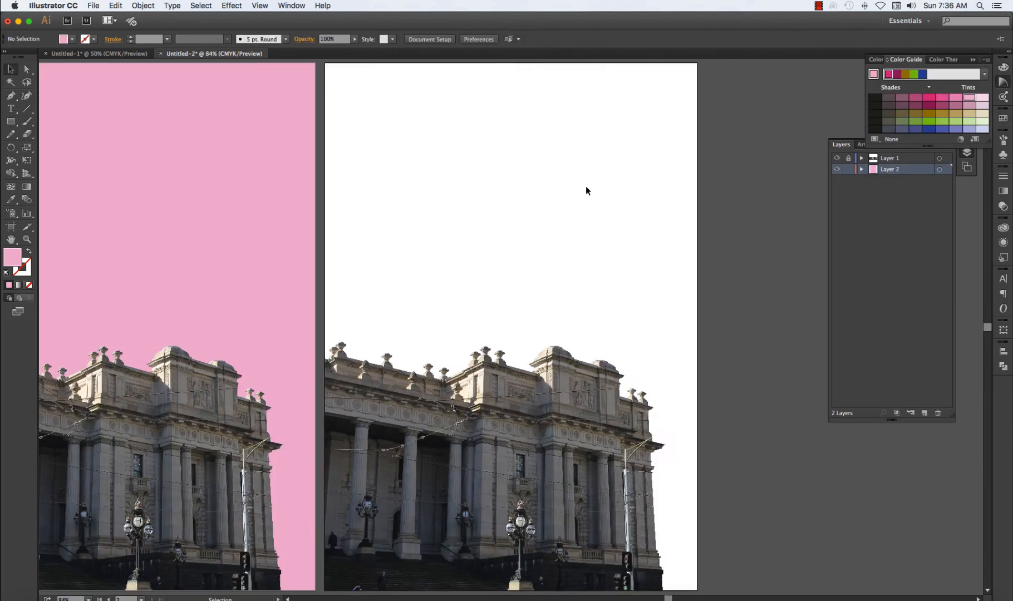
{"action": "key", "text": "super+v"}
Apply a linear gradient starting in pink to the second rectangle and run it vertically from the top edge to the bottom edge
{"action": "left_click", "coordinate": [1004, 191]}
{"action": "left_click_drag", "start_coordinate": [870, 202], "coordinate": [868, 278]}
{"action": "left_click", "coordinate": [27, 186]}
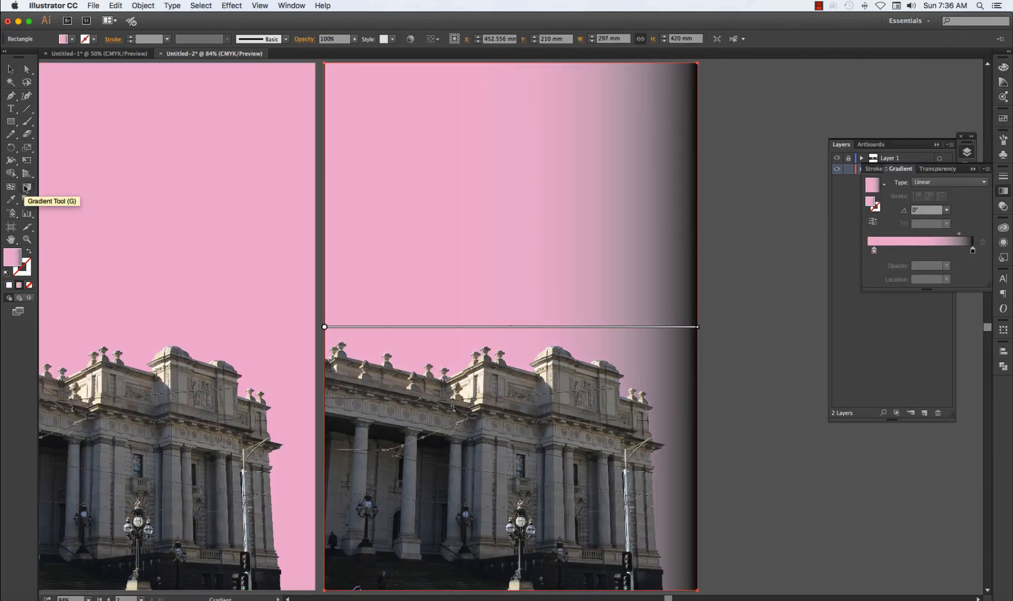
{"action": "left_click_drag", "start_coordinate": [510, 63], "coordinate": [510, 591]}
{"action": "key", "text": "v"}
Set the end stop of the second rectangle's gradient to magenta and deselect the rectangle
{"action": "double_click", "coordinate": [973, 250]}
{"action": "left_click", "coordinate": [940, 290]}
{"action": "key", "text": "Escape"}
{"action": "key", "text": "super+minus"}
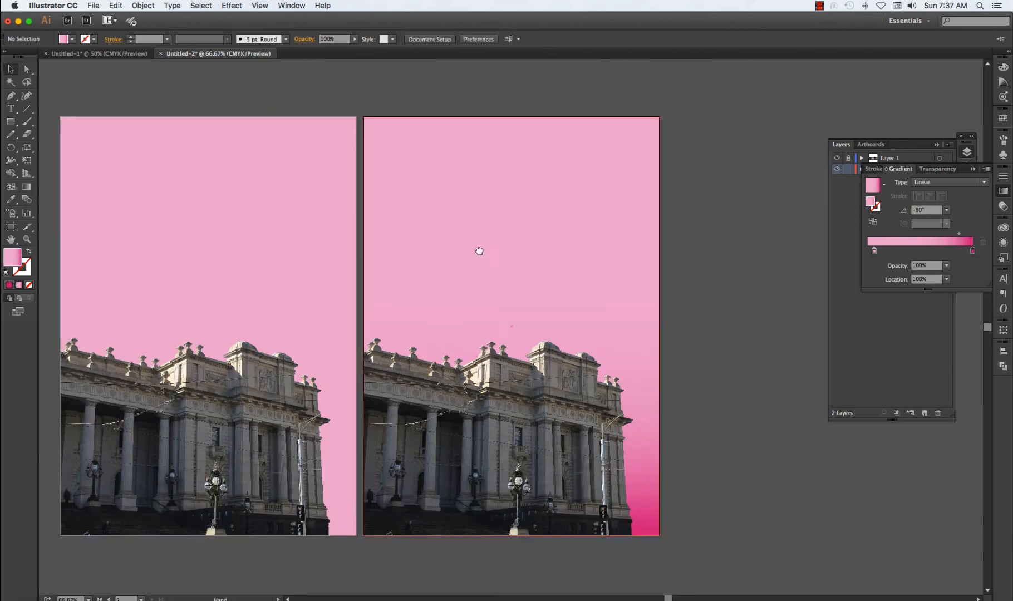
Set the second rectangle's gradient end stop to bright blue with the midpoint at about 63%, and deselect the rectangle
{"action": "double_click", "coordinate": [973, 251]}
{"action": "left_click", "coordinate": [888, 283]}
{"action": "key", "text": "Escape"}
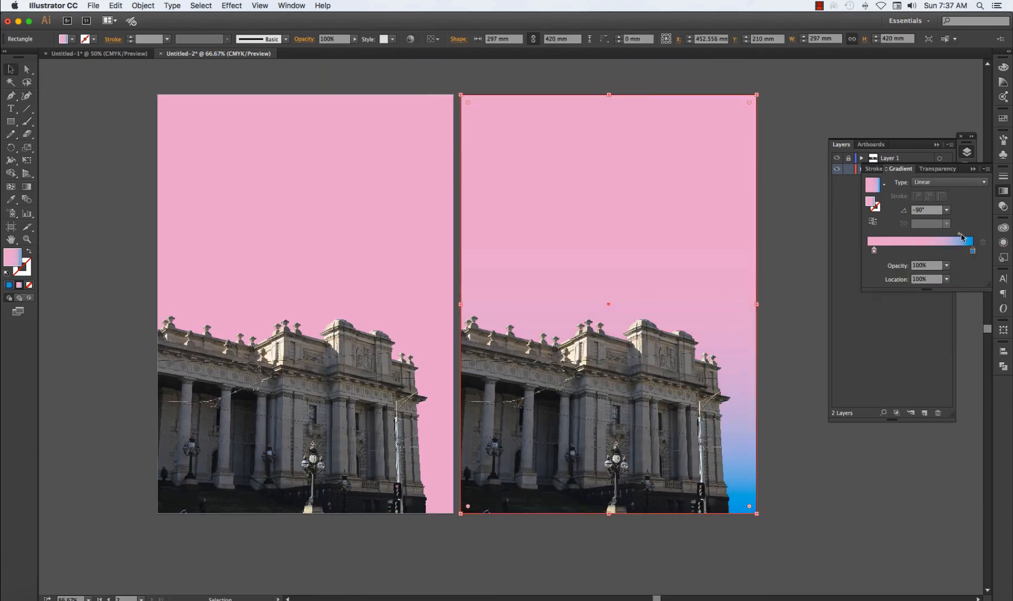
{"action": "left_click_drag", "start_coordinate": [959, 234], "coordinate": [927, 235]}
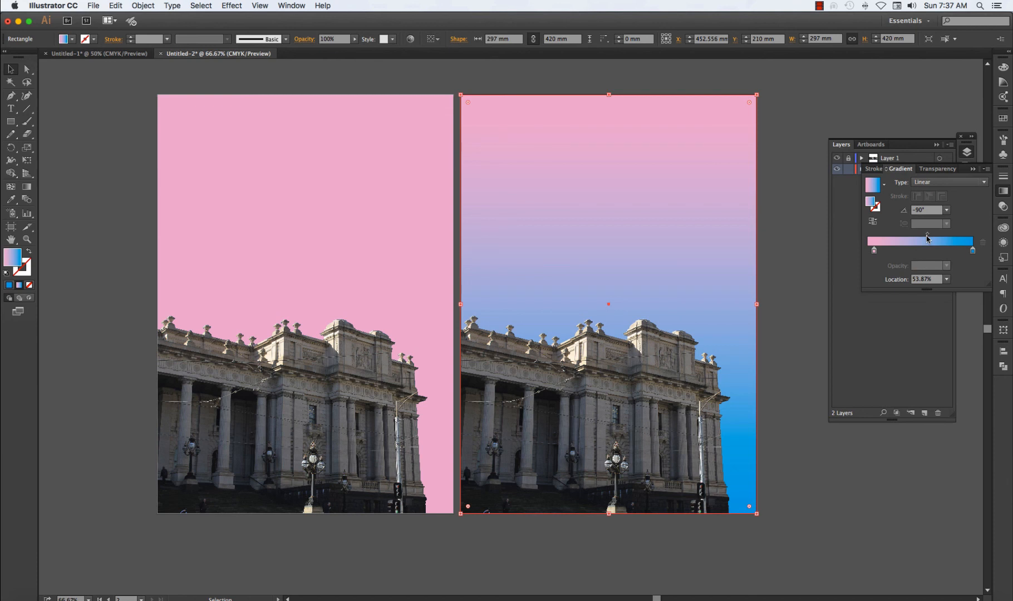
{"action": "left_click_drag", "start_coordinate": [927, 238], "coordinate": [937, 238]}
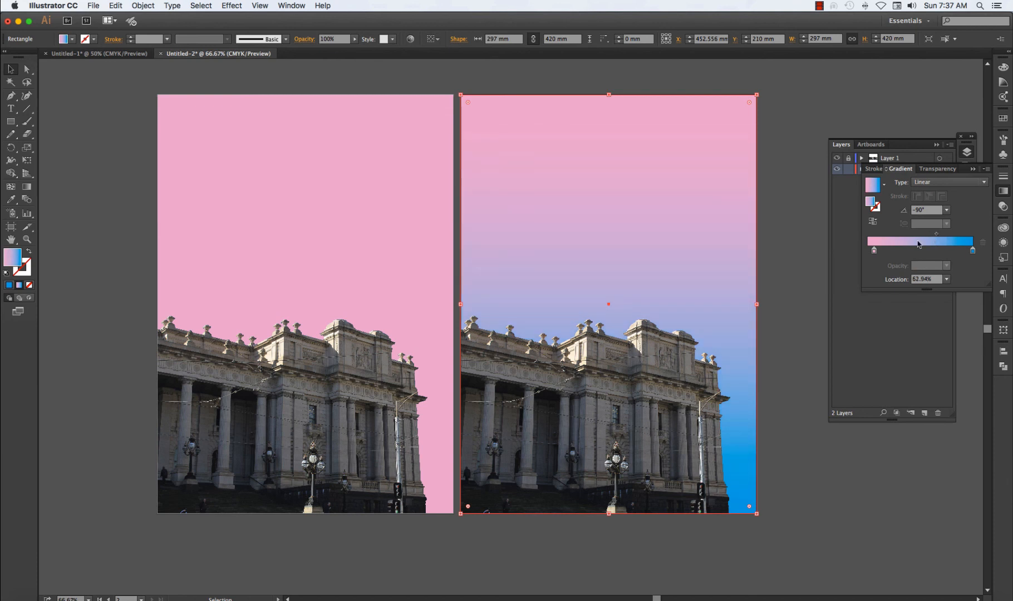
{"action": "left_click", "coordinate": [788, 331]}
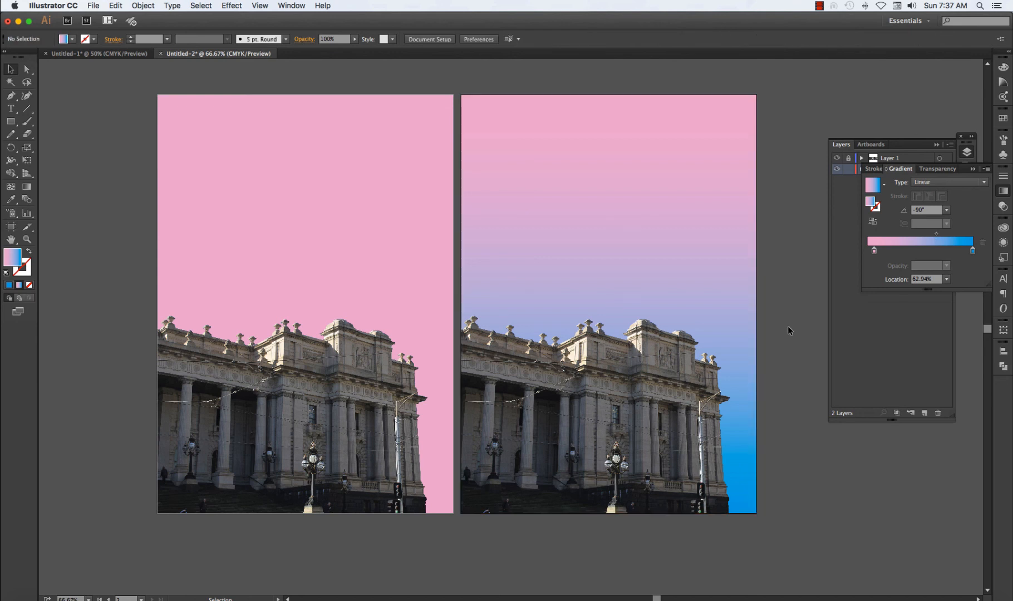